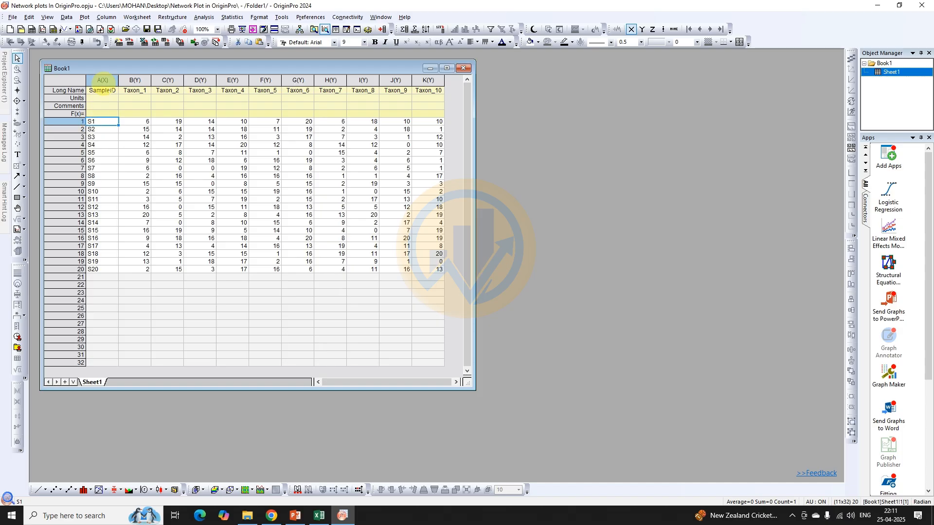
# Calculate pairwise Pearson correlation coefficients for columns Taxon_1 through Taxon_10, outputting the result table and Pearson matrix to new sheets
pyautogui.click(102, 80)
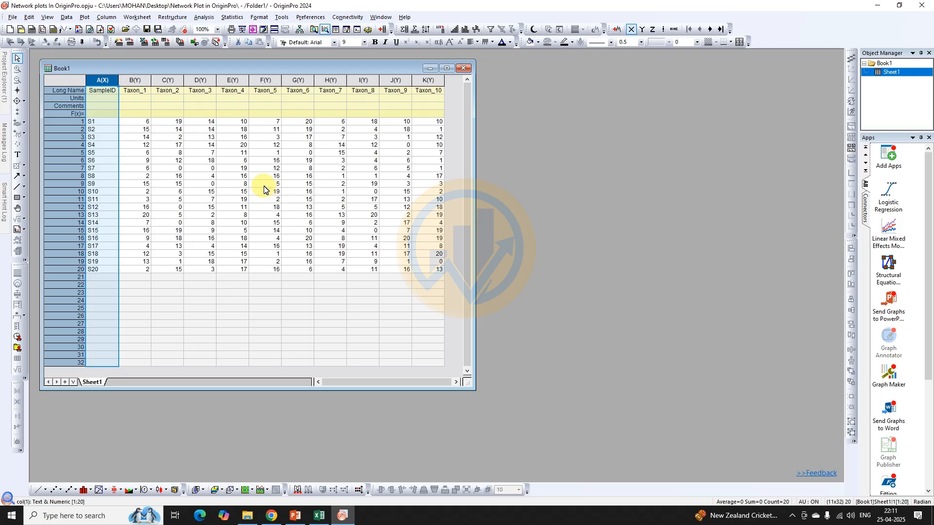
pyautogui.click(135, 80)
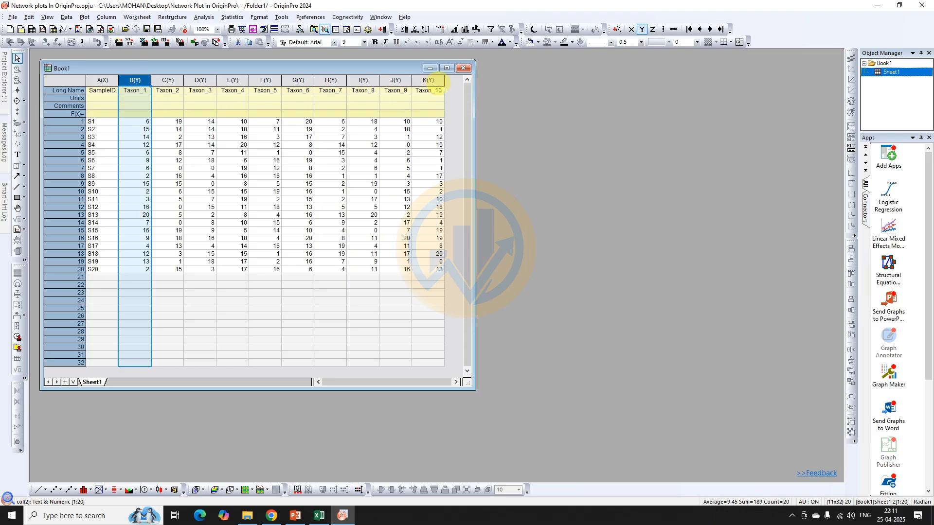
pyautogui.click(428, 80)
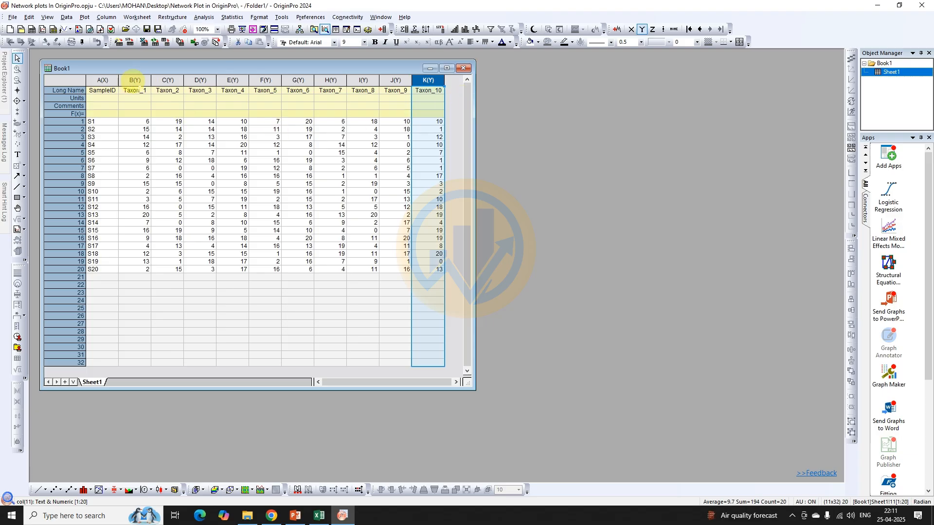
pyautogui.click(135, 80)
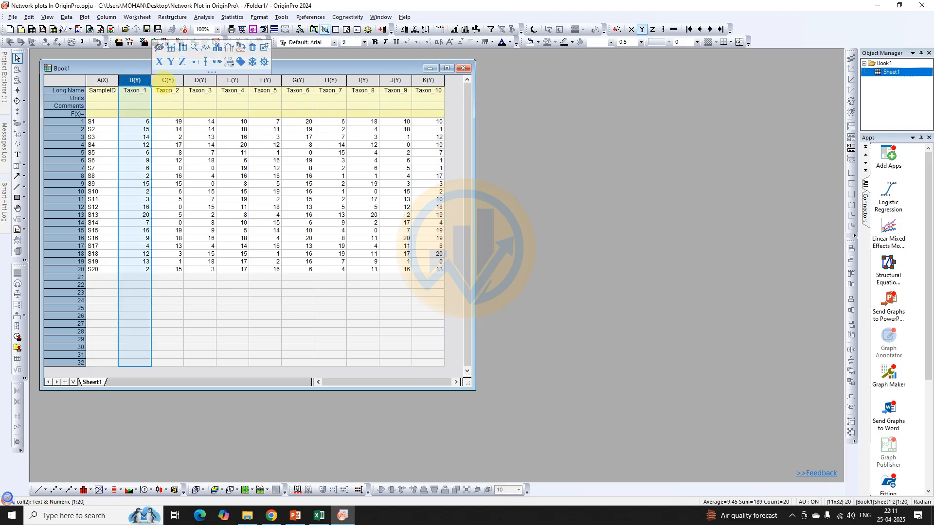
pyautogui.keyDown('shift'); pyautogui.click(429, 81); pyautogui.keyUp('shift')
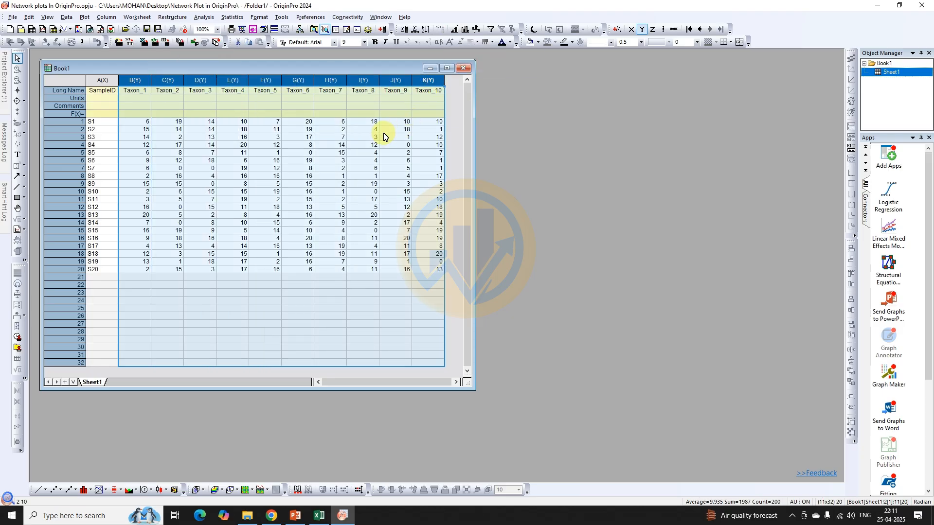
pyautogui.click(231, 19)
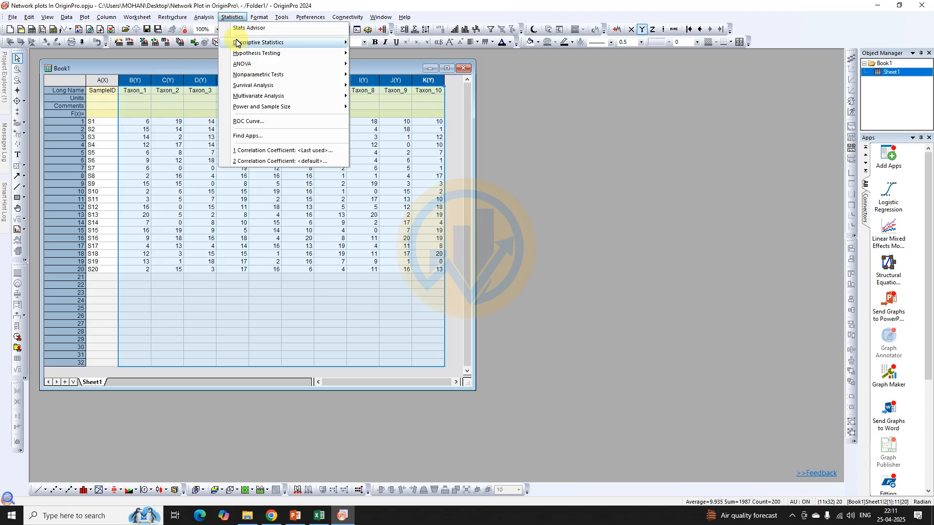
pyautogui.moveTo(238, 44)
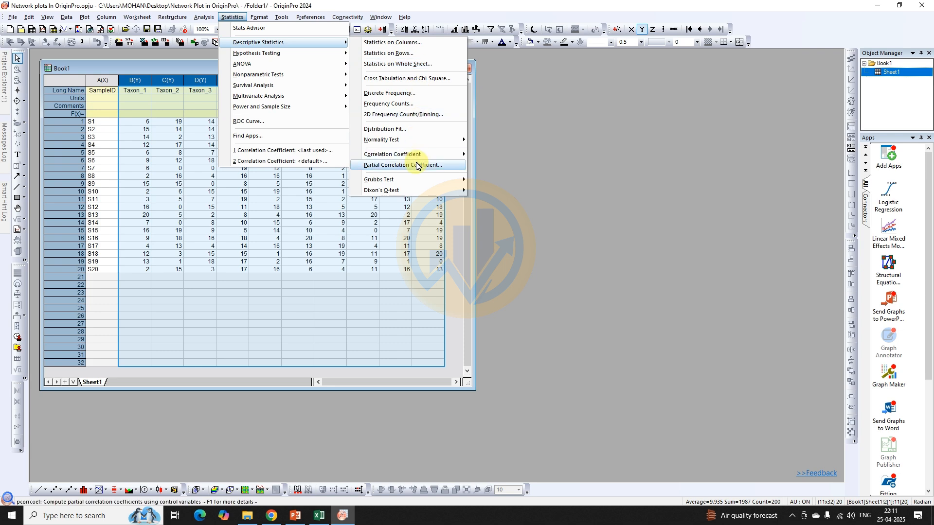
pyautogui.moveTo(411, 159)
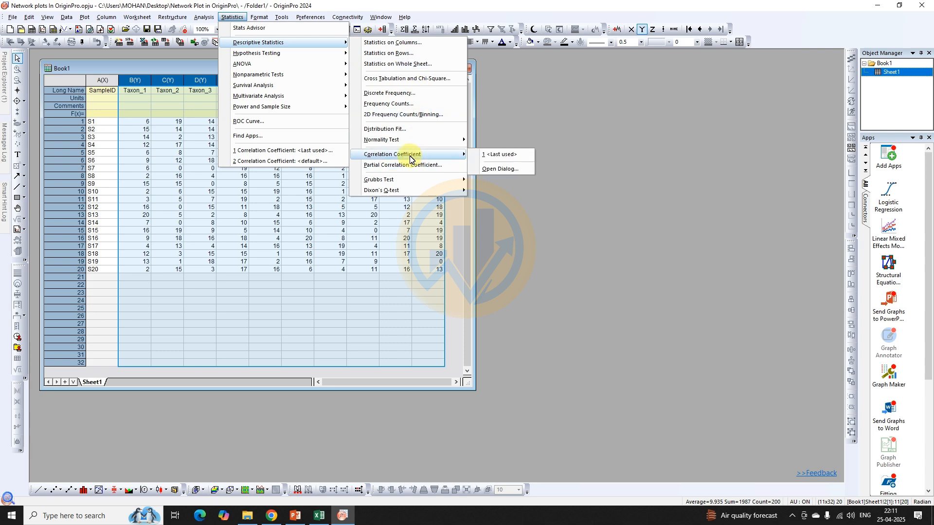
pyautogui.click(515, 173)
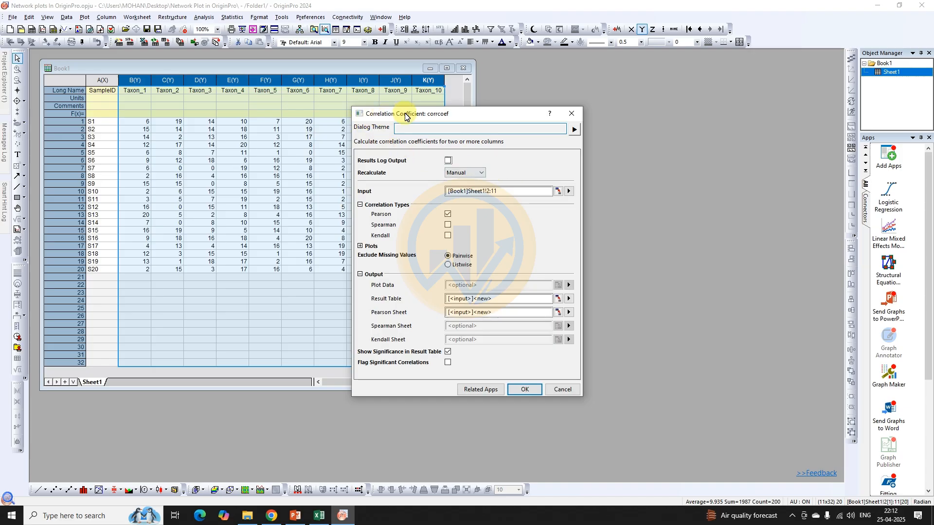
pyautogui.moveTo(405, 116); pyautogui.dragTo(400, 110)
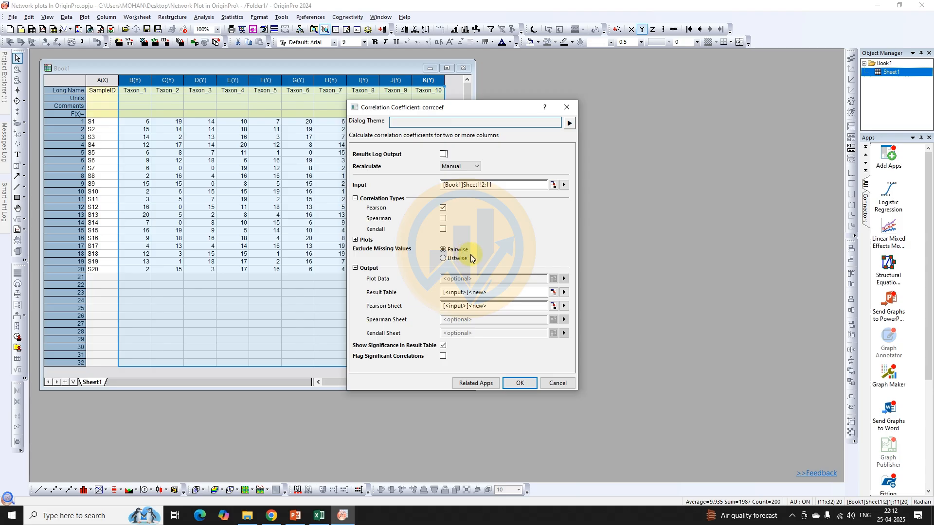
pyautogui.click(532, 387)
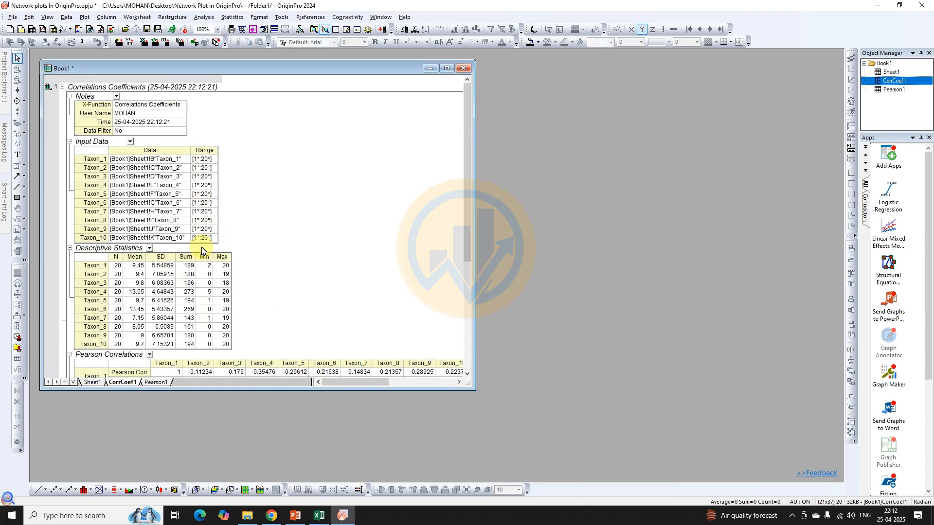
# Maximize the workbook and start a Network plot from the entire Pearson1 correlation sheet
pyautogui.click(447, 68)
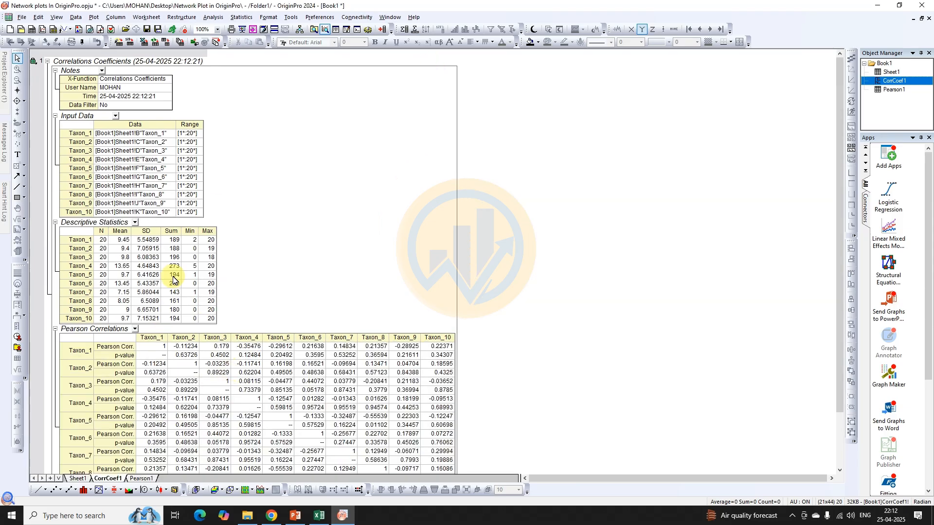
pyautogui.click(140, 479)
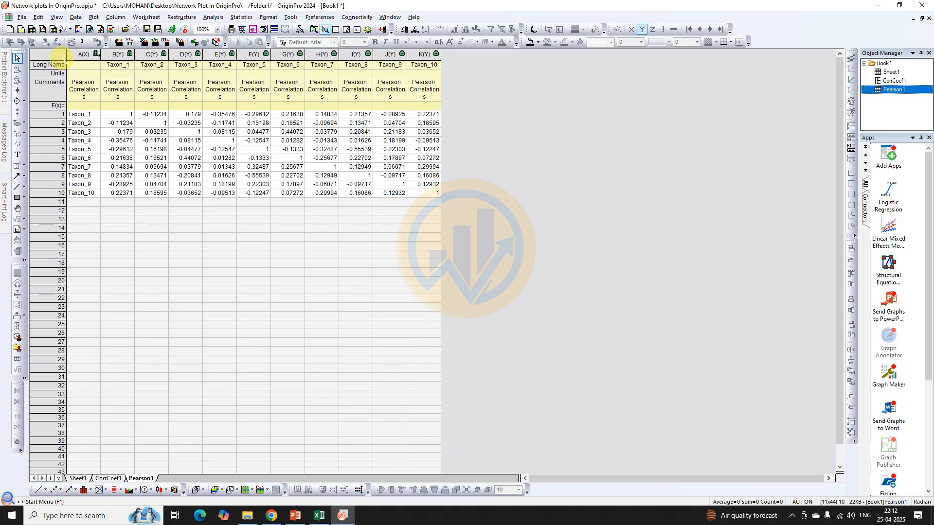
pyautogui.click(62, 56)
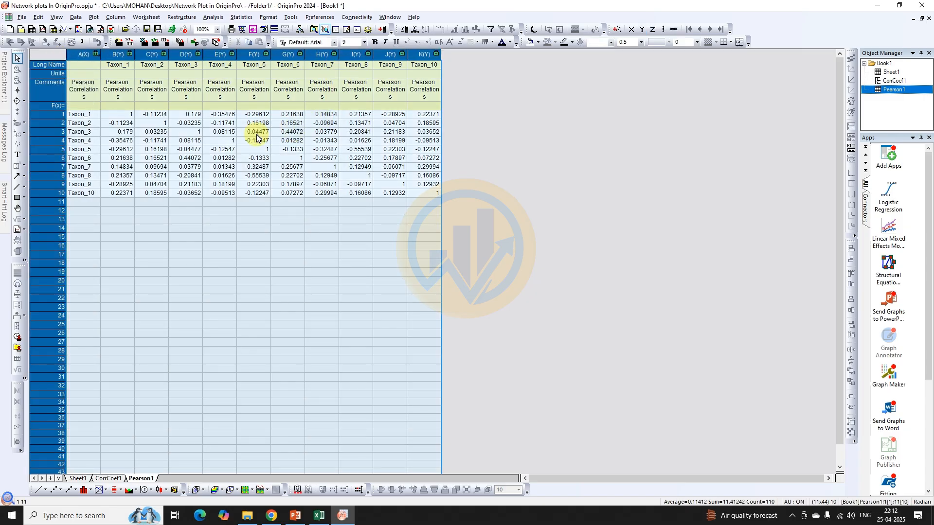
pyautogui.click(93, 17)
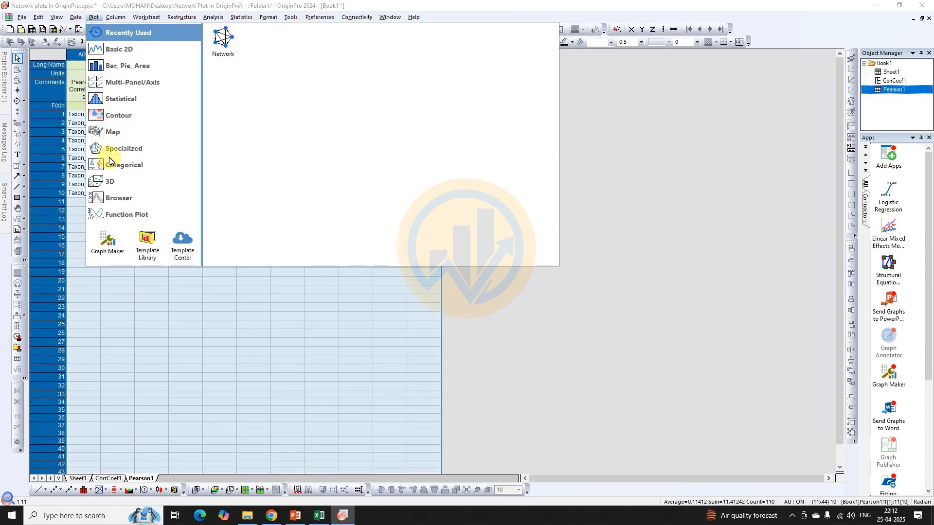
pyautogui.moveTo(112, 167)
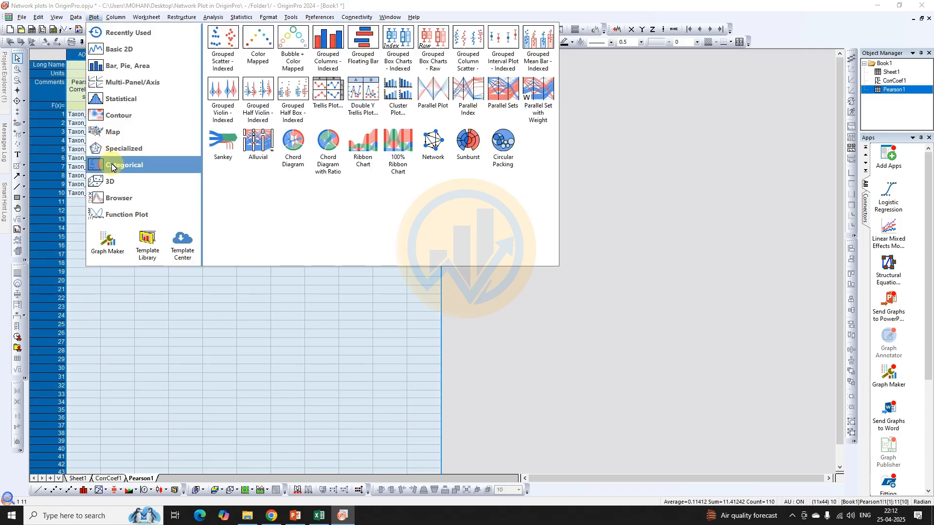
pyautogui.click(429, 155)
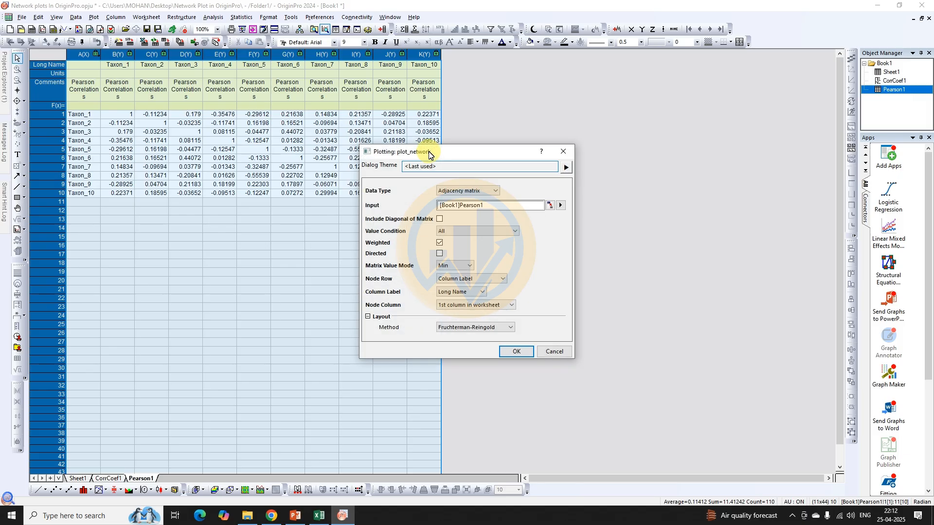
pyautogui.moveTo(427, 154); pyautogui.dragTo(462, 145)
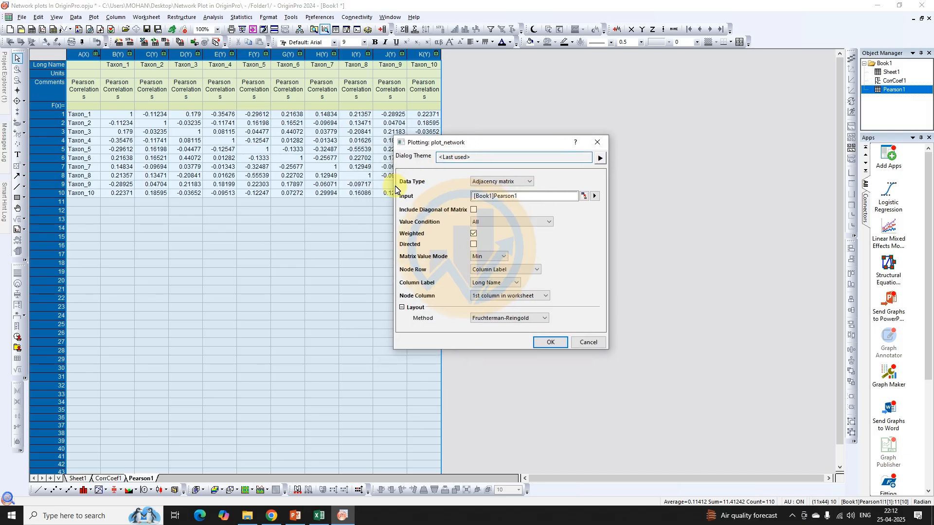
# Try the value condition Between with limits -0.2 and 0.2, and switch it to Not Between
pyautogui.click(495, 223)
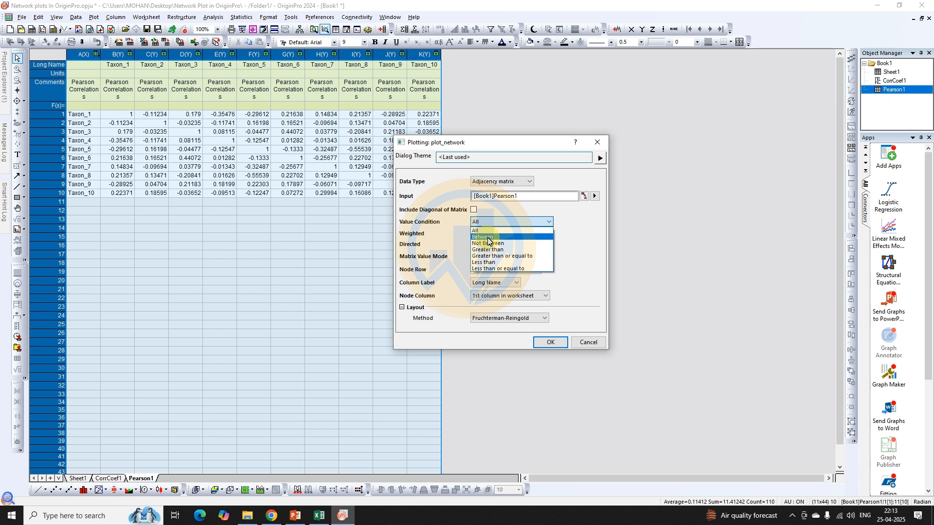
pyautogui.click(489, 238)
pyautogui.click(489, 238)
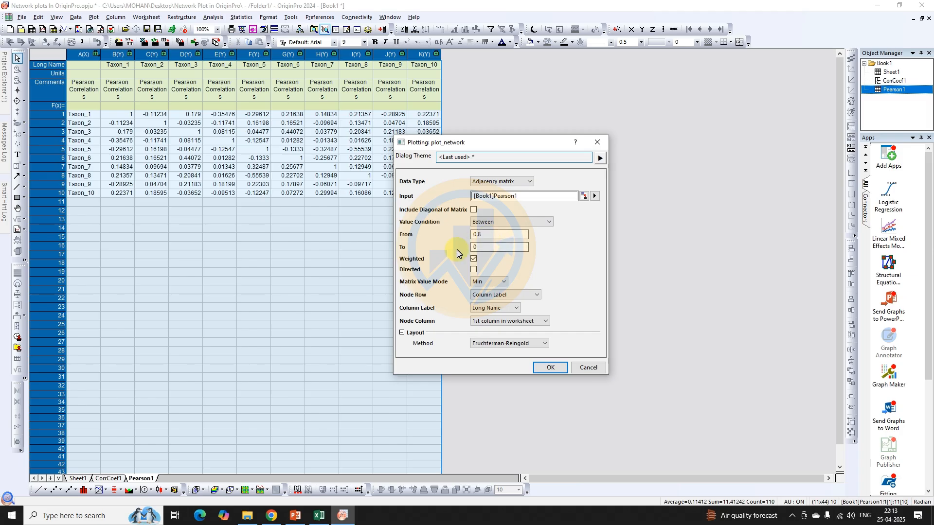
pyautogui.click(495, 234)
pyautogui.doubleClick(496, 234)
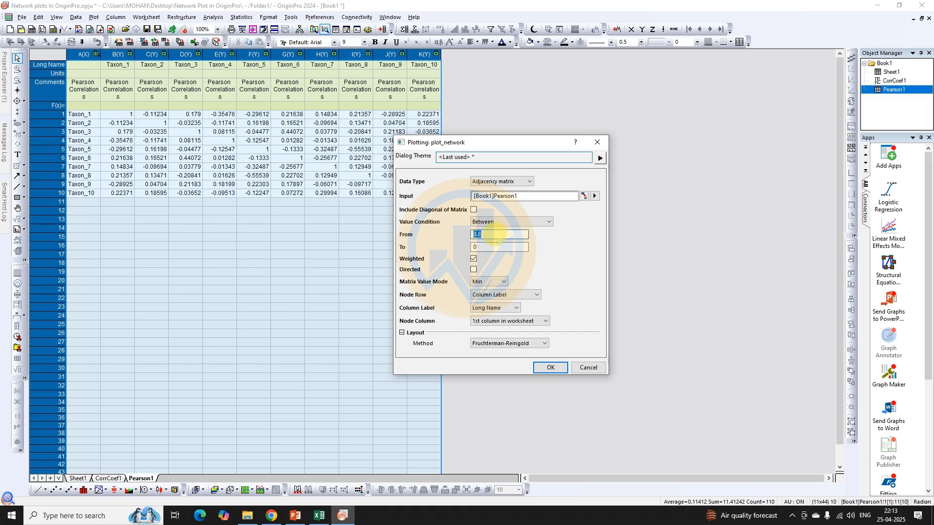
pyautogui.write('0')
pyautogui.press('BackSpace')
pyautogui.write('-0.2')
pyautogui.doubleClick(500, 247)
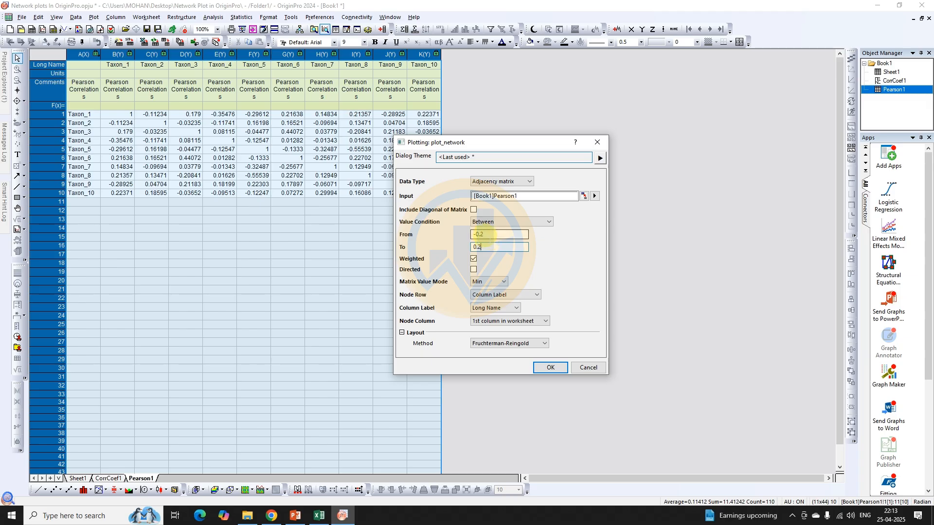
pyautogui.click(504, 221)
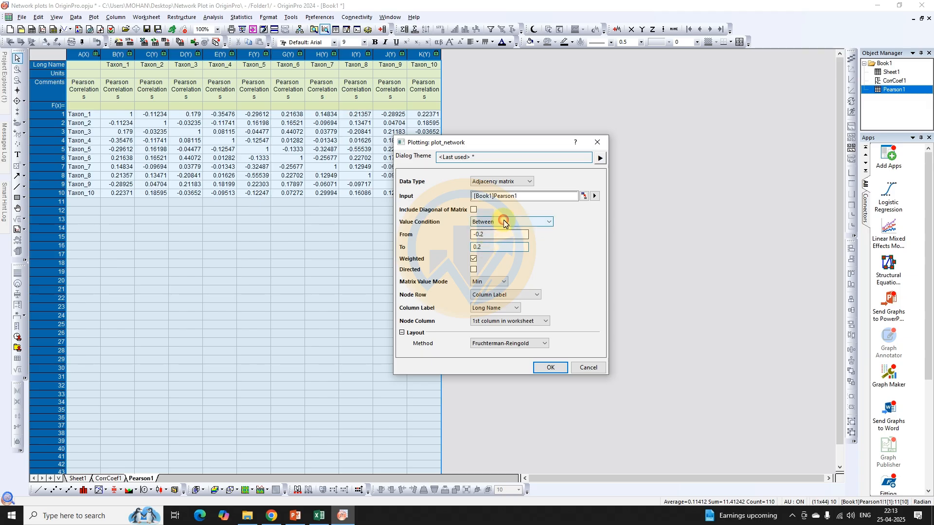
pyautogui.click(477, 238)
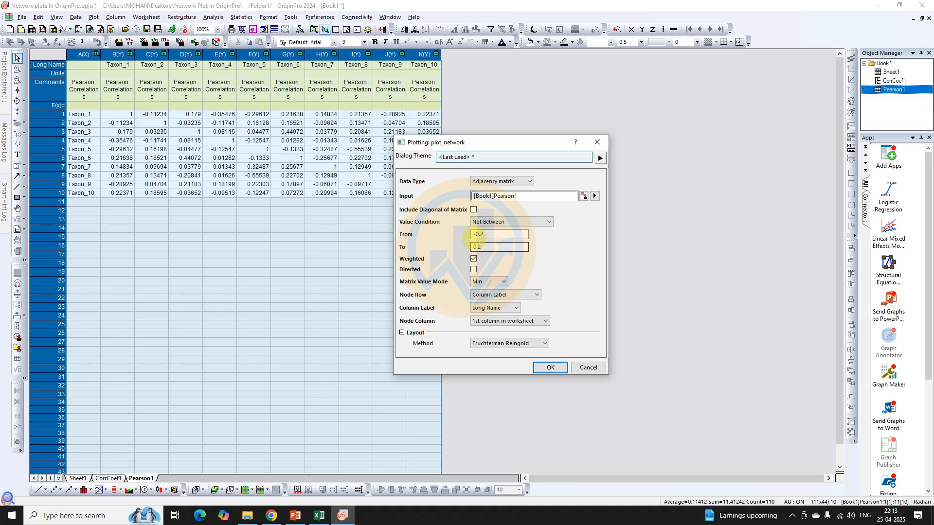
# Try the value condition Greater than with thresholds of 0.80, 0.60 and -0.60
pyautogui.click(492, 222)
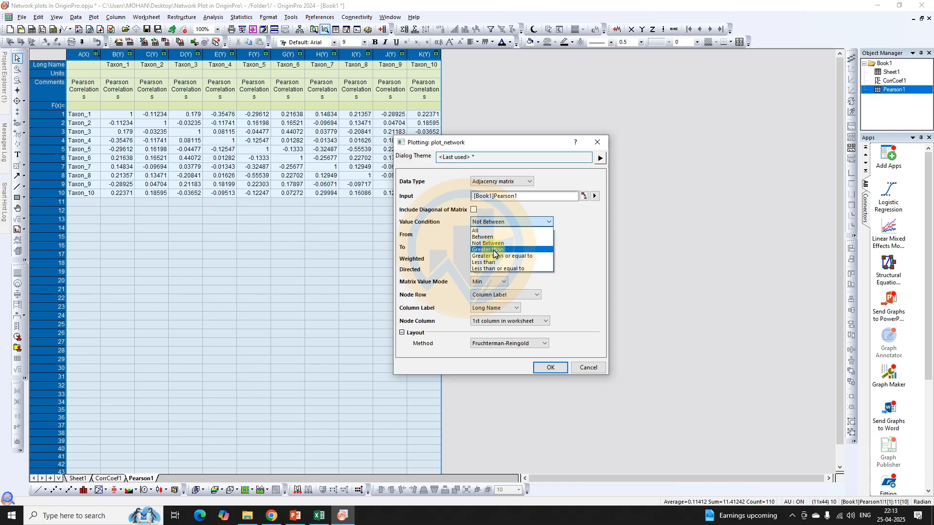
pyautogui.click(494, 250)
pyautogui.doubleClick(494, 235)
pyautogui.write('0.80')
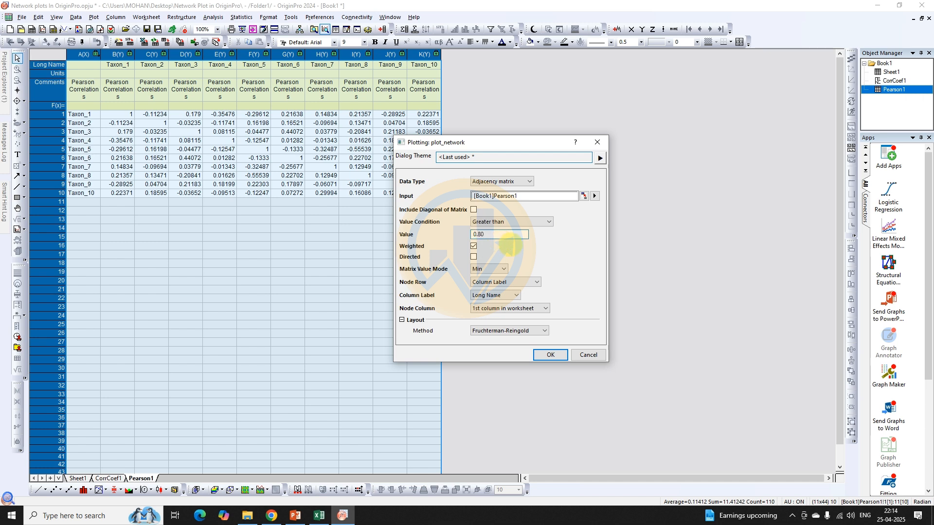
pyautogui.press('BackSpace')
pyautogui.press('BackSpace')
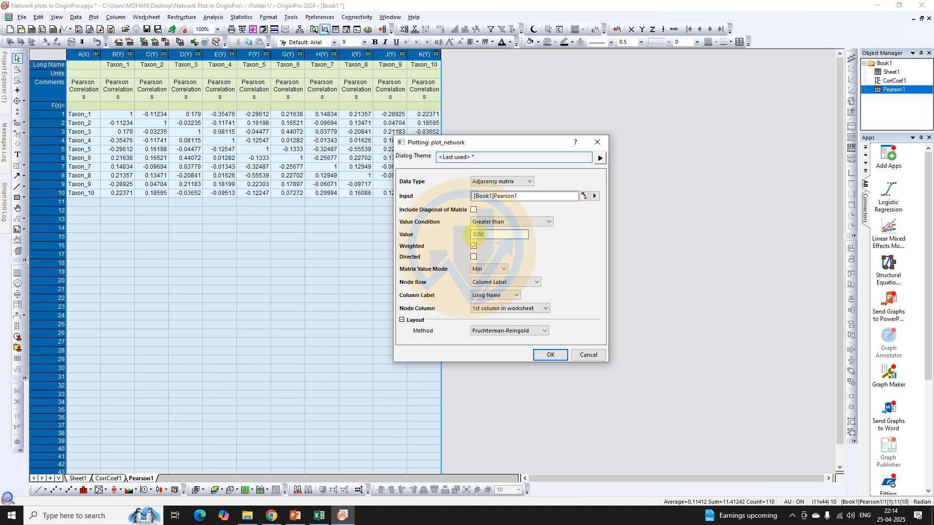
pyautogui.click(474, 234)
pyautogui.write('-')
# Try the conditions Greater than or equal to, Less than, and Less than or equal to, and reset the value condition to All
pyautogui.click(493, 222)
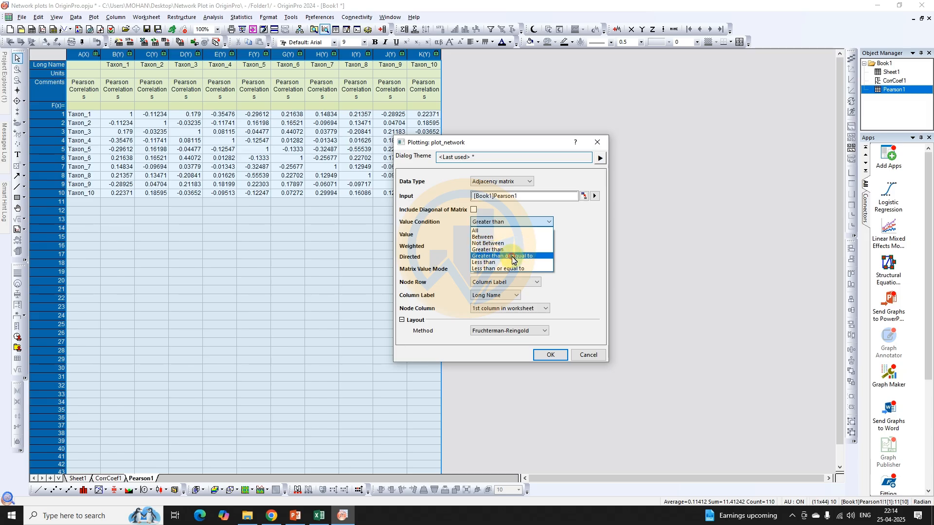
pyautogui.click(512, 257)
pyautogui.click(504, 224)
pyautogui.click(492, 262)
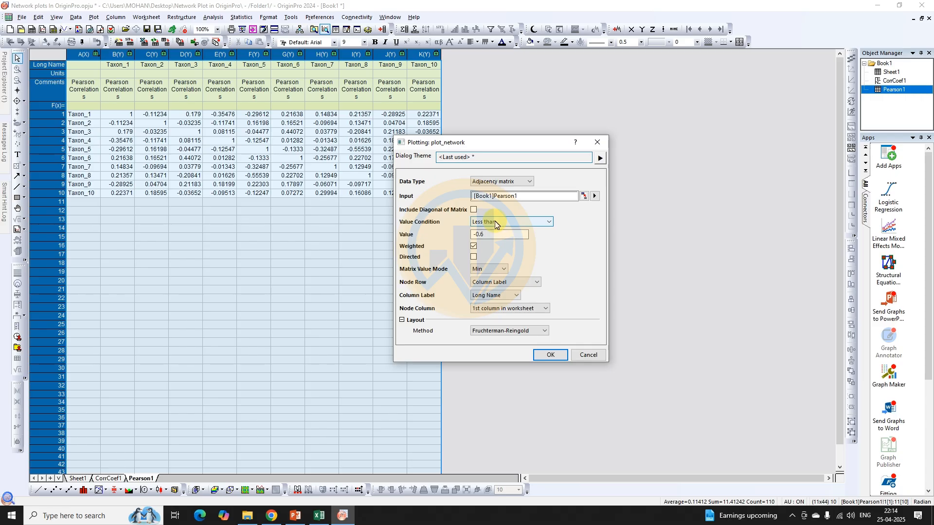
pyautogui.click(495, 221)
pyautogui.click(490, 269)
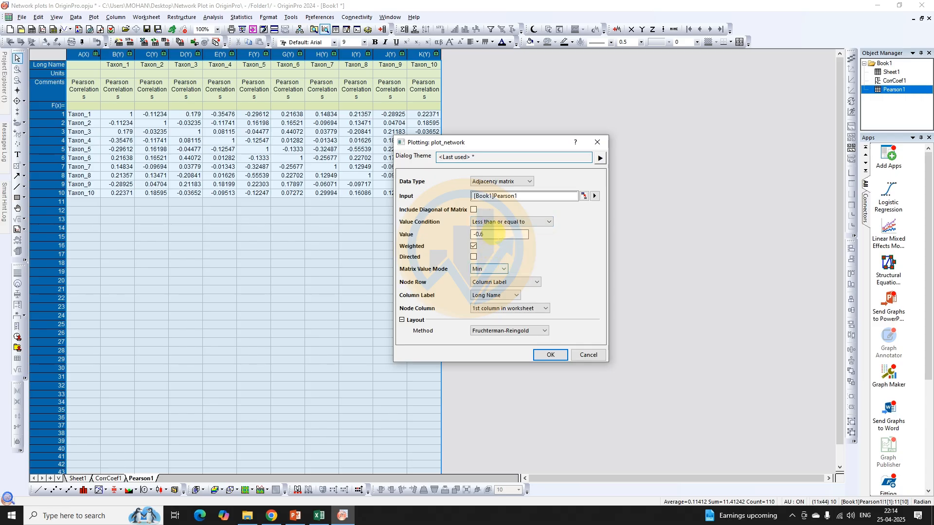
pyautogui.click(492, 222)
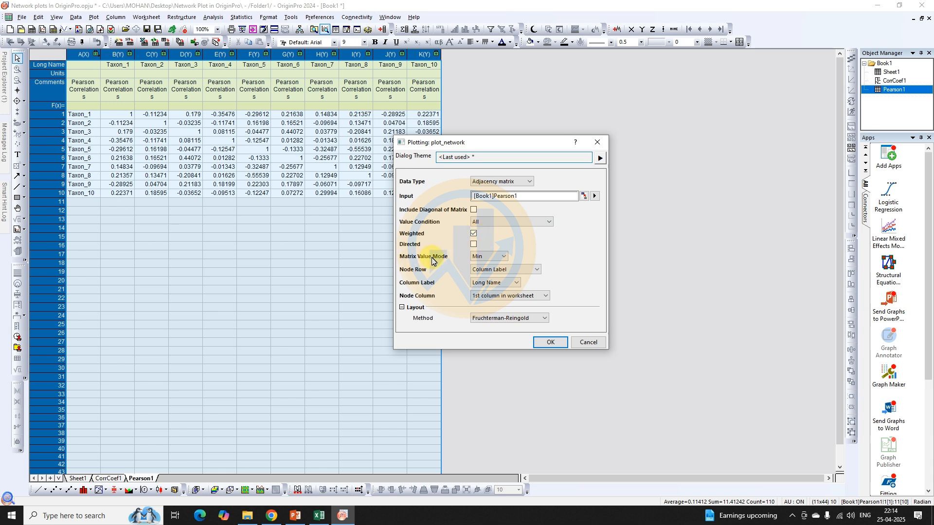
# Review the available choices for Matrix Value Mode and Node Column in the network plot settings
pyautogui.click(487, 258)
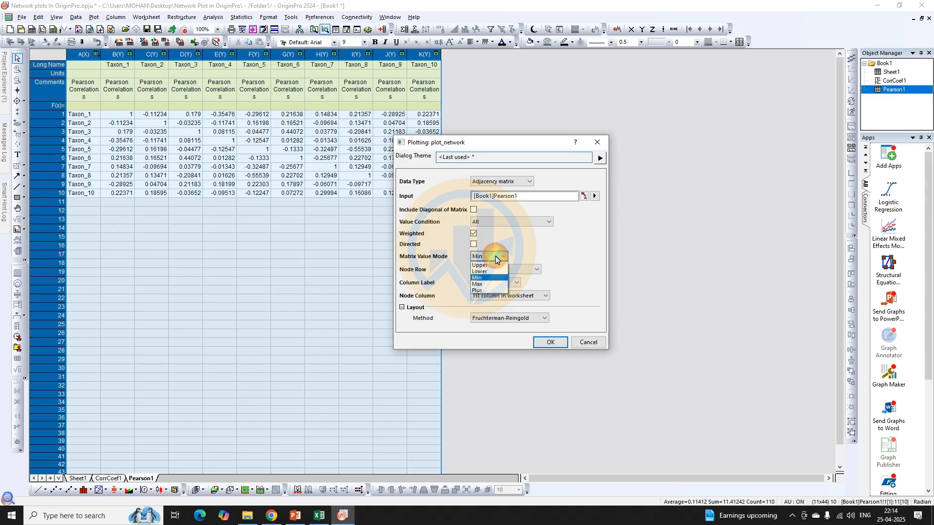
pyautogui.click(487, 279)
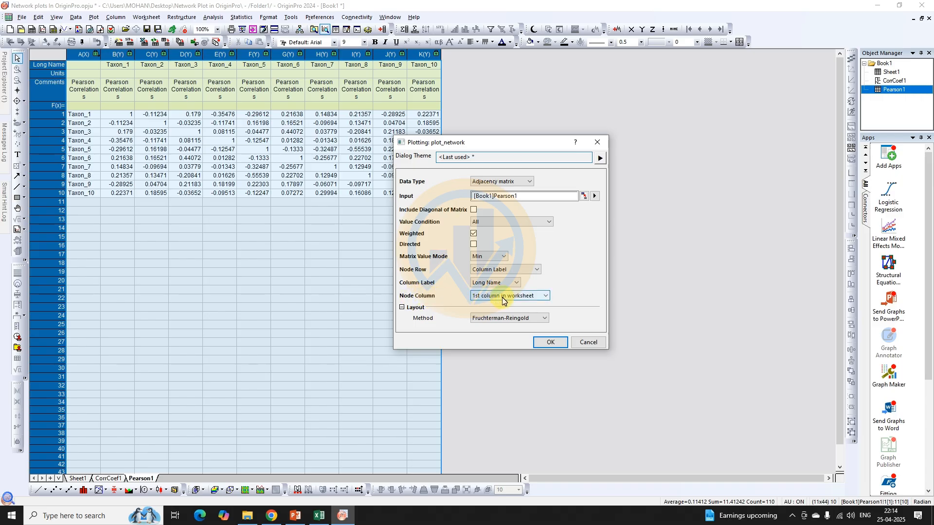
pyautogui.click(523, 299)
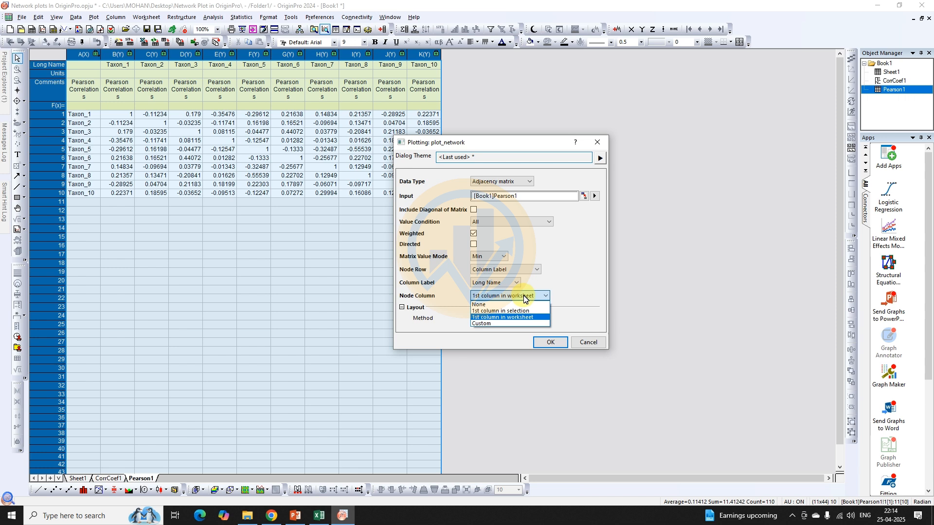
pyautogui.click(524, 297)
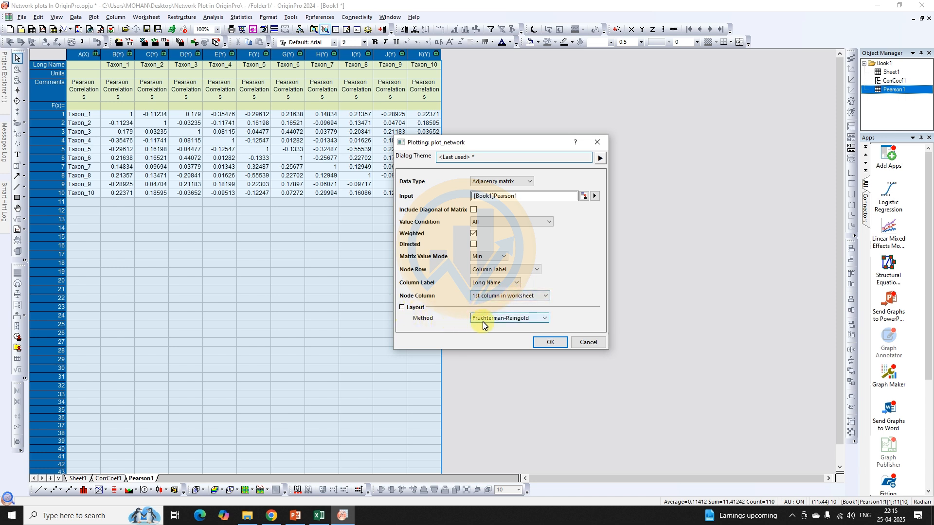
# Generate the network plot with the Fruchterman-Reingold layout method, and open the plot properties of its nodes
pyautogui.click(532, 319)
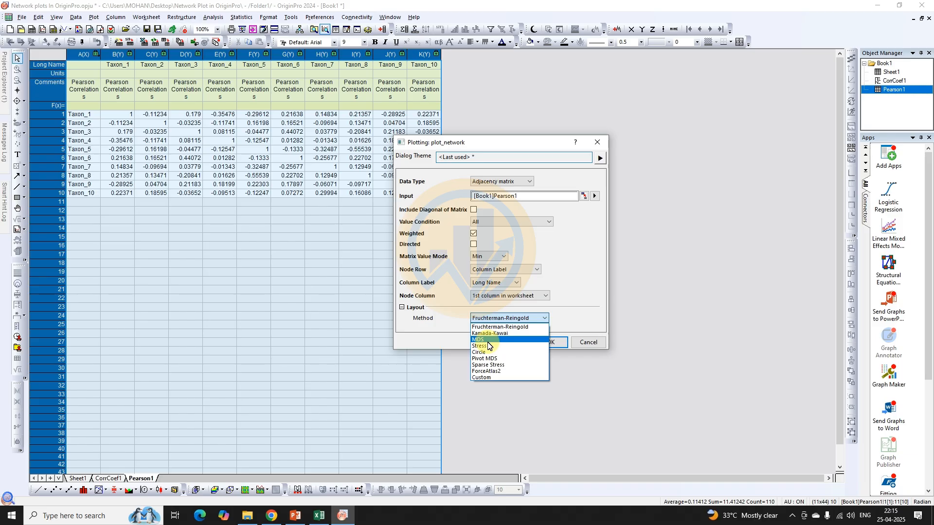
pyautogui.click(489, 328)
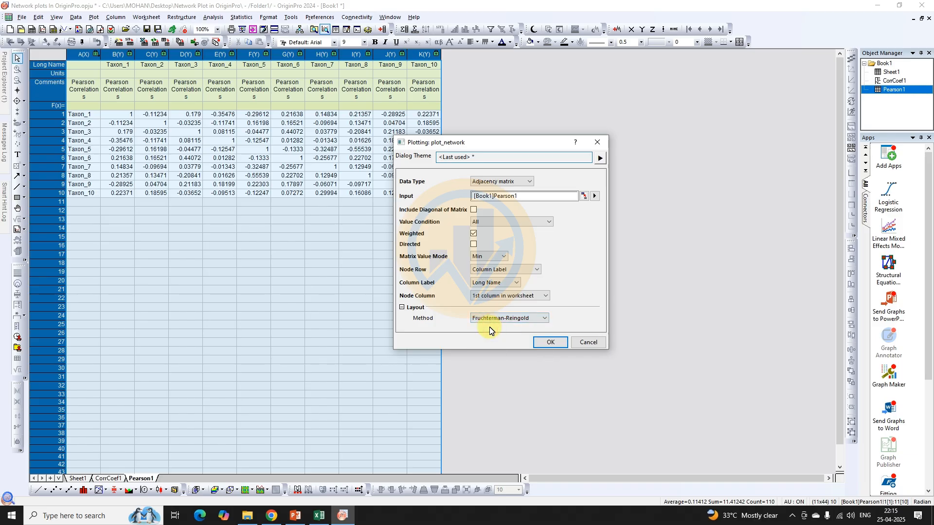
pyautogui.click(551, 343)
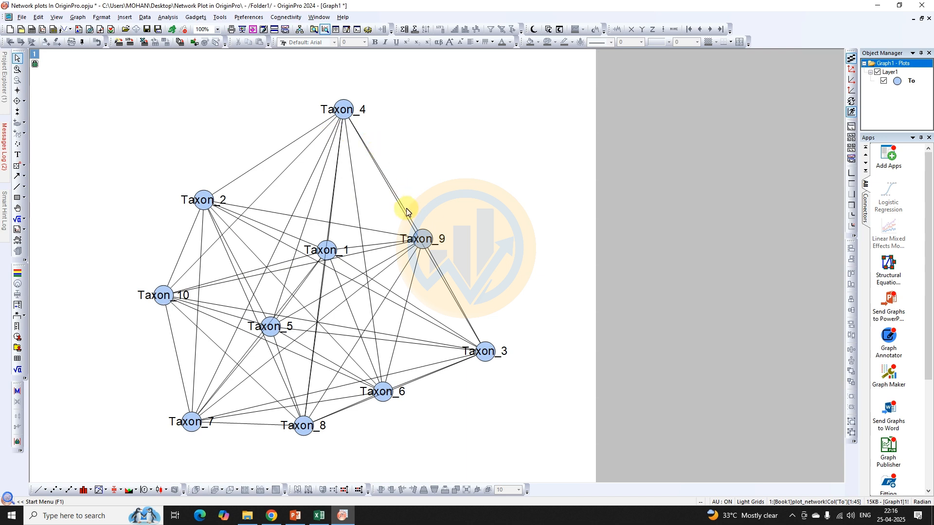
pyautogui.doubleClick(346, 118)
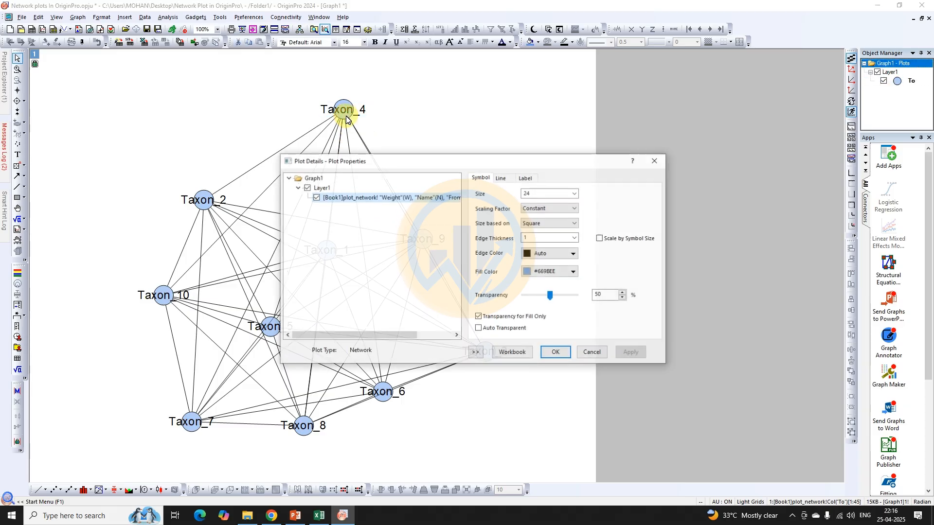
pyautogui.moveTo(352, 166); pyautogui.dragTo(423, 142)
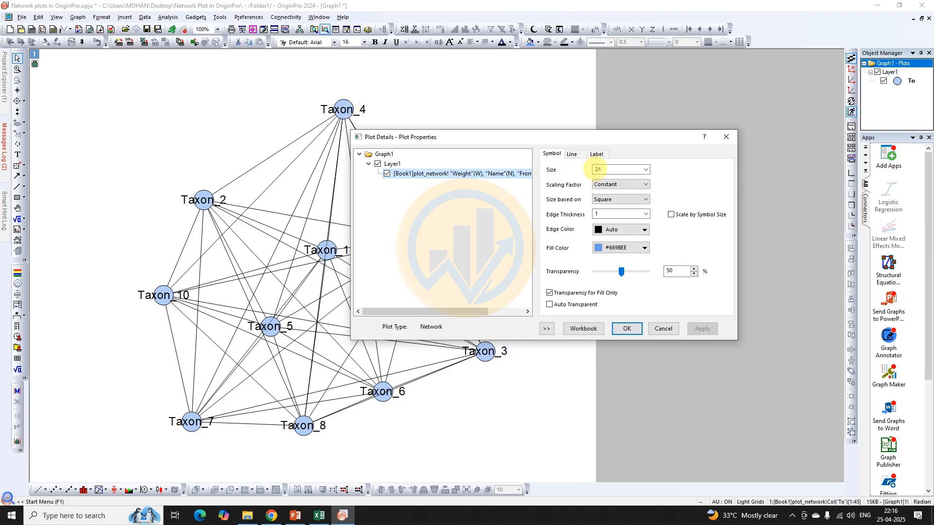
# Try a node symbol size of 30, and set it back to 24
pyautogui.click(646, 170)
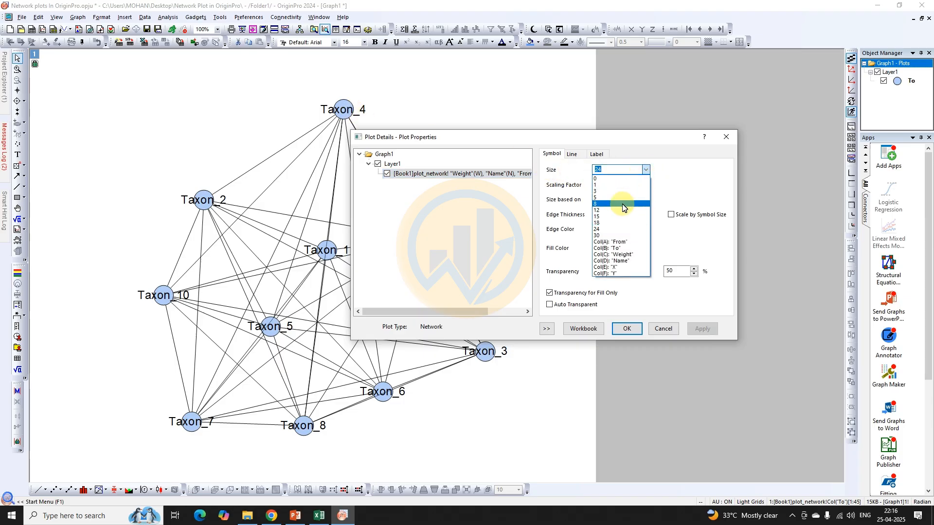
pyautogui.click(599, 238)
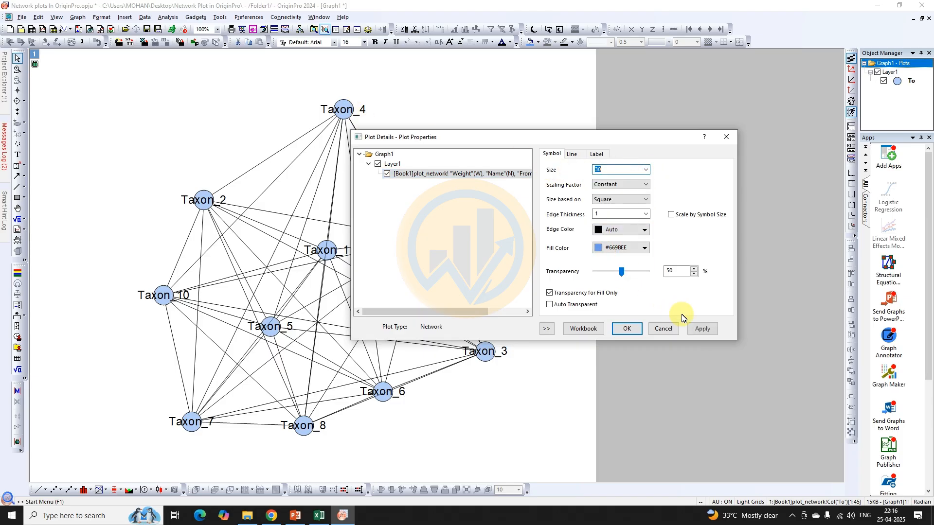
pyautogui.click(707, 329)
pyautogui.click(646, 170)
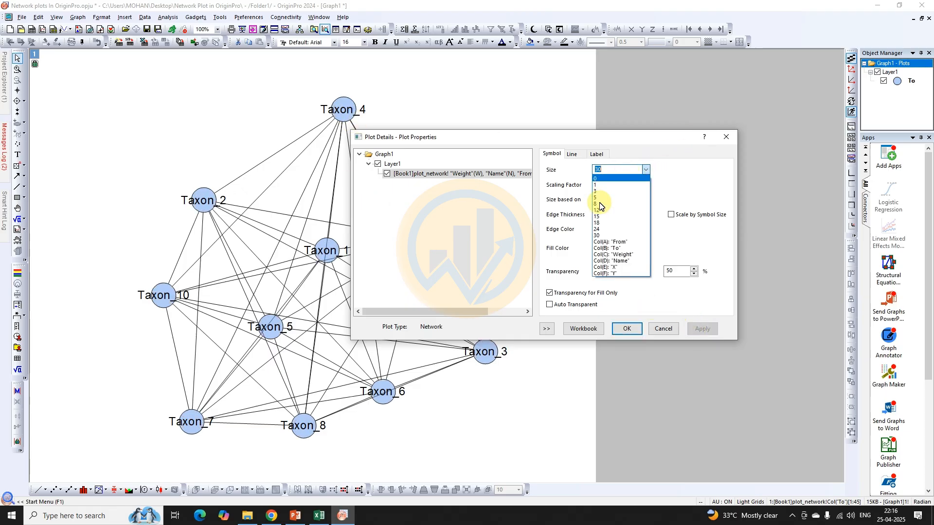
pyautogui.click(602, 230)
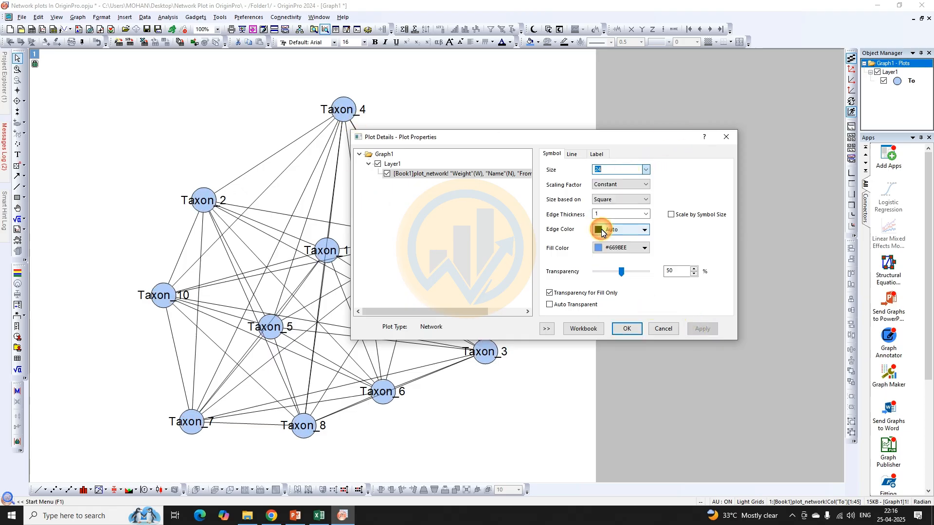
pyautogui.click(703, 329)
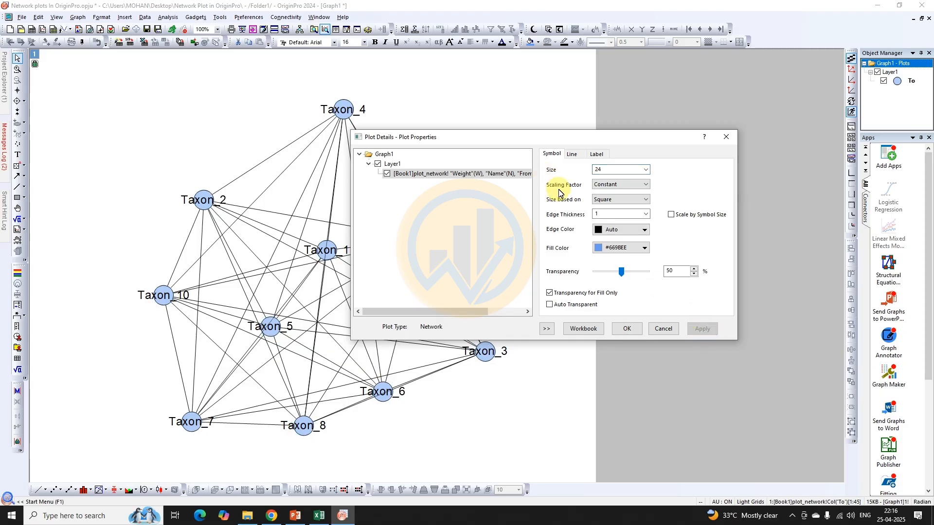
# Review the available choices for Scaling Factor and Size based on for the node symbols
pyautogui.click(627, 188)
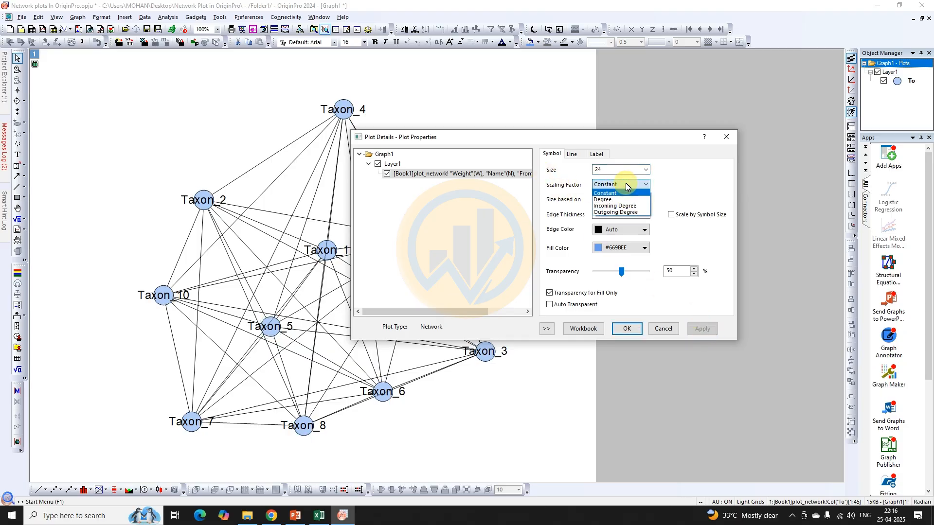
pyautogui.click(626, 186)
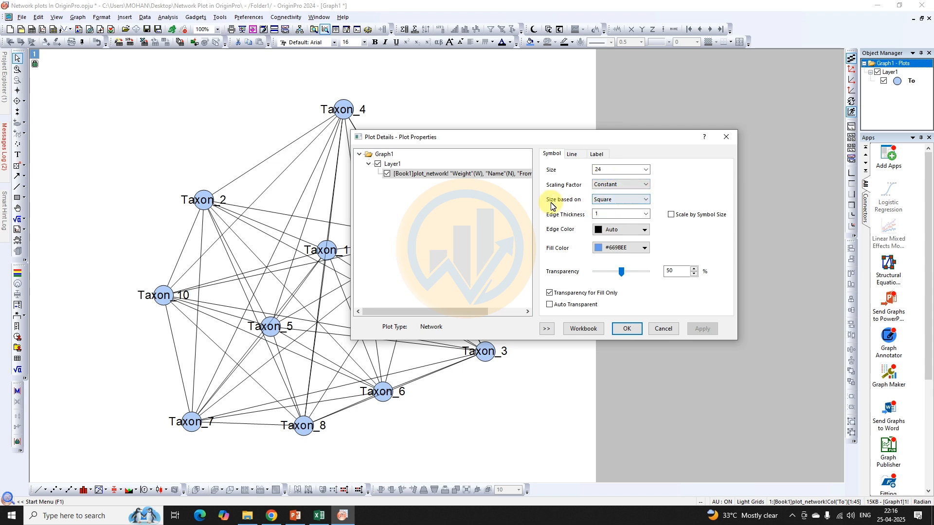
pyautogui.click(623, 204)
pyautogui.click(624, 204)
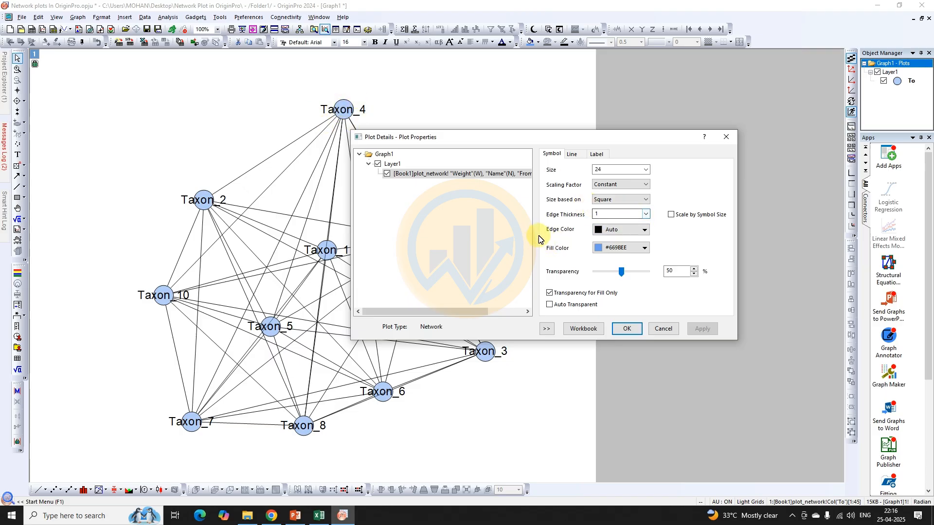
# Set the node symbols' edge color to Black, fill color to dark green #009300, and fill transparency to 14%
pyautogui.click(621, 229)
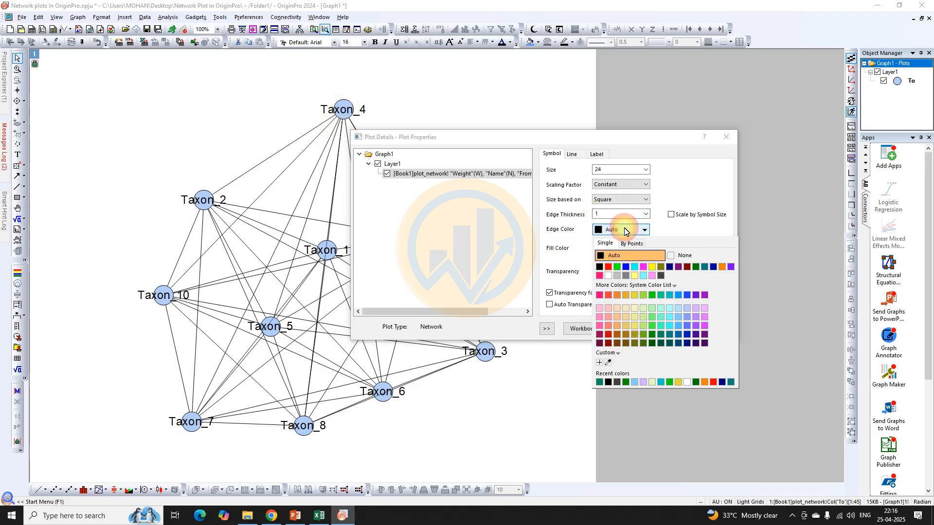
pyautogui.click(600, 268)
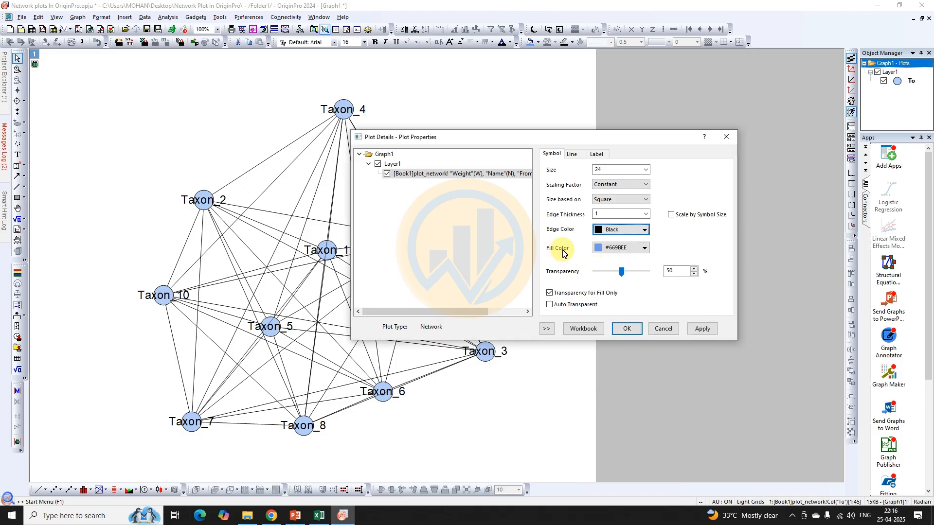
pyautogui.click(631, 249)
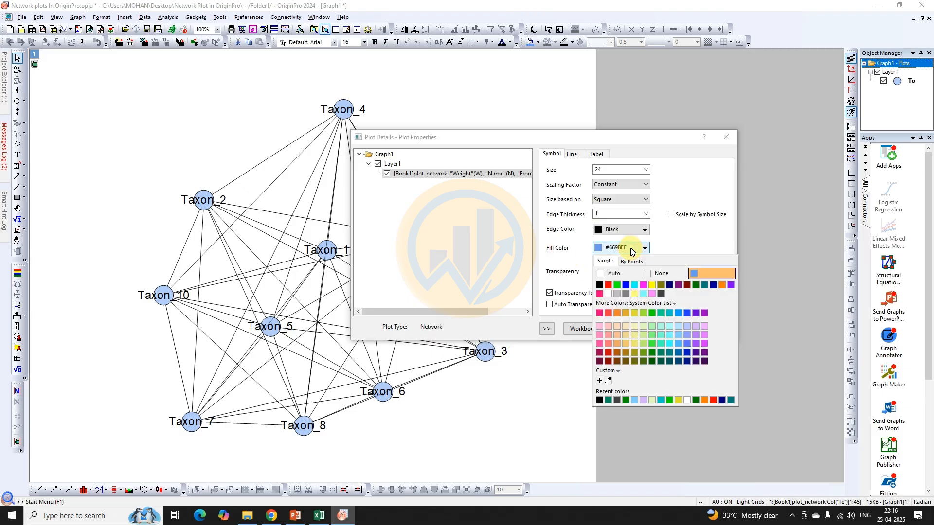
pyautogui.click(652, 352)
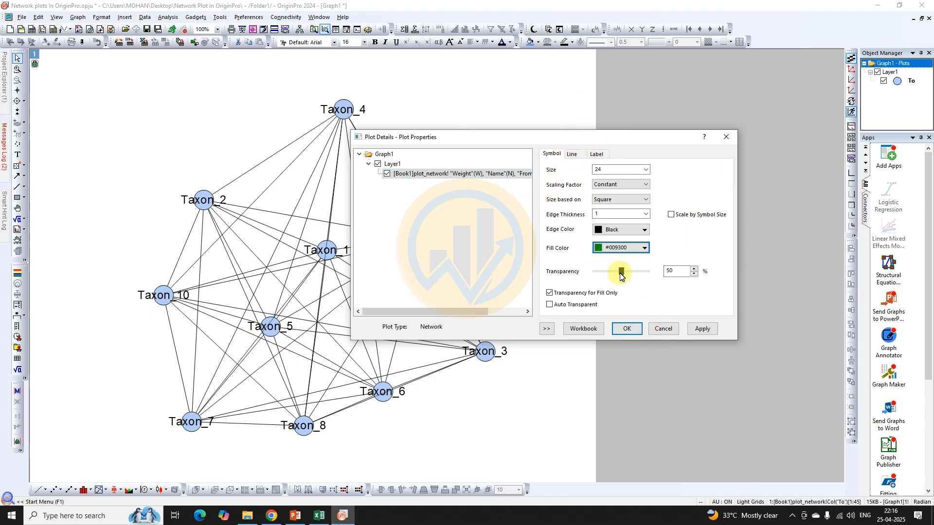
pyautogui.click(701, 329)
pyautogui.moveTo(625, 278); pyautogui.dragTo(603, 275)
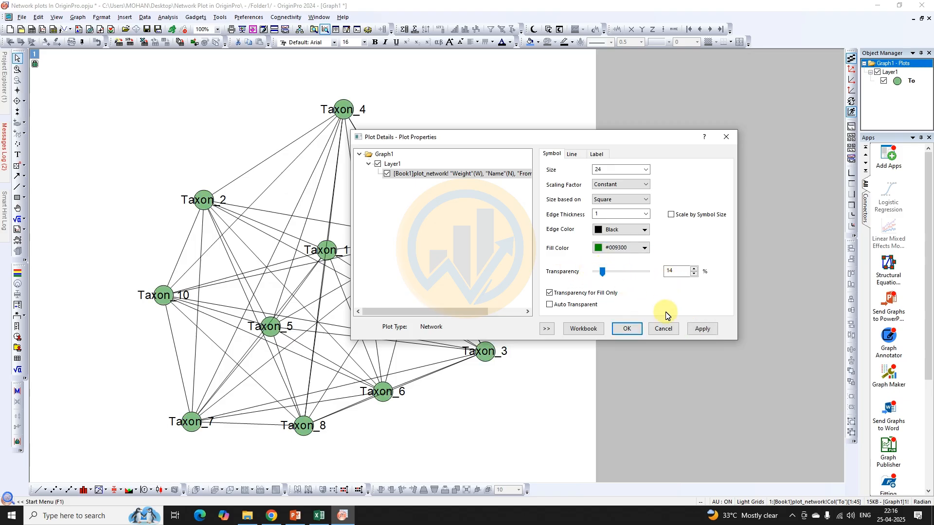
pyautogui.click(704, 329)
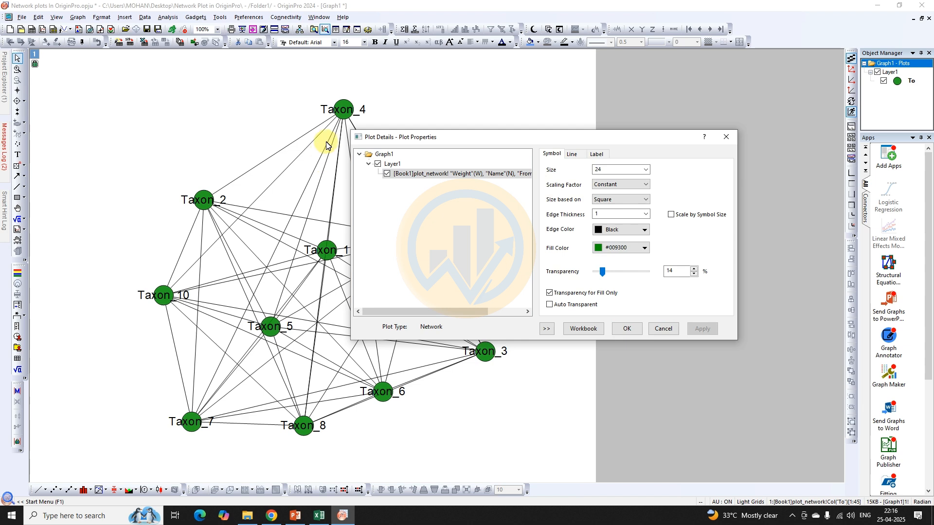
# Try 88% transparency on the node fill, and return it to 14%
pyautogui.moveTo(603, 272); pyautogui.dragTo(641, 276)
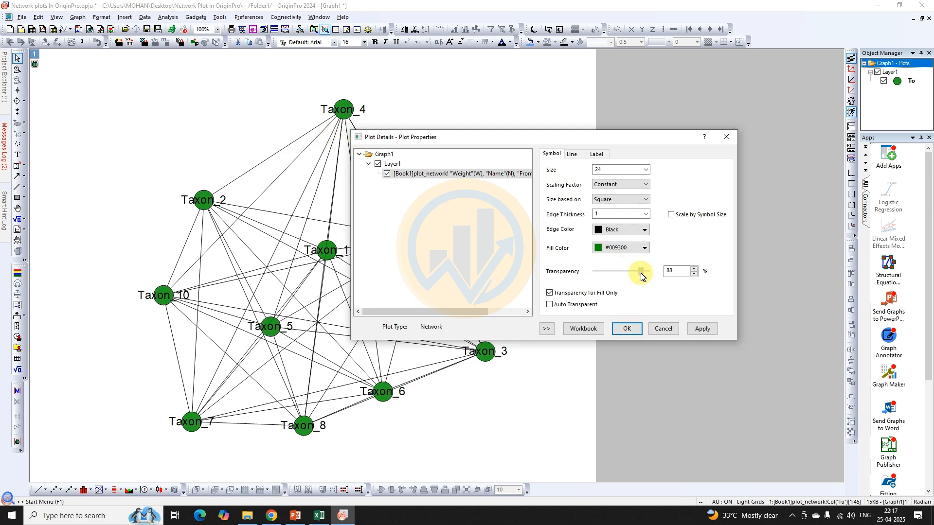
pyautogui.click(702, 328)
pyautogui.moveTo(641, 271); pyautogui.dragTo(602, 275)
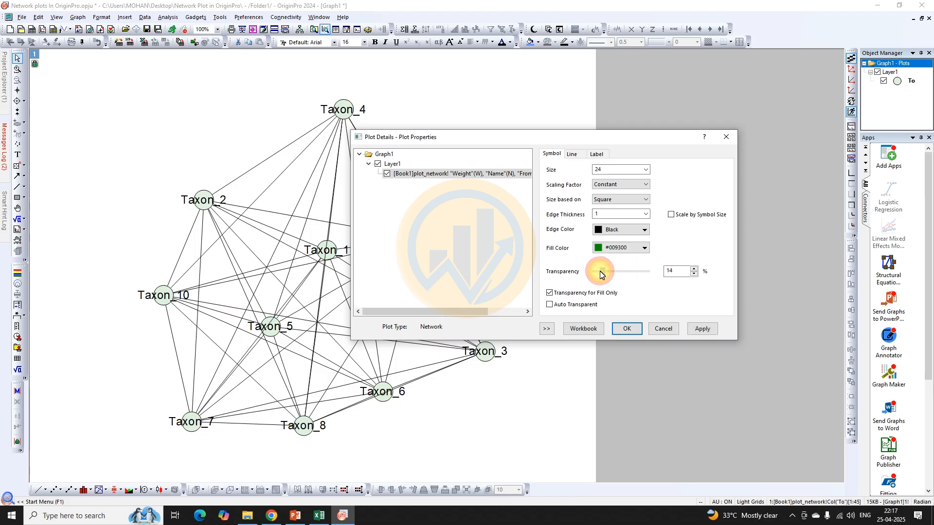
pyautogui.click(703, 329)
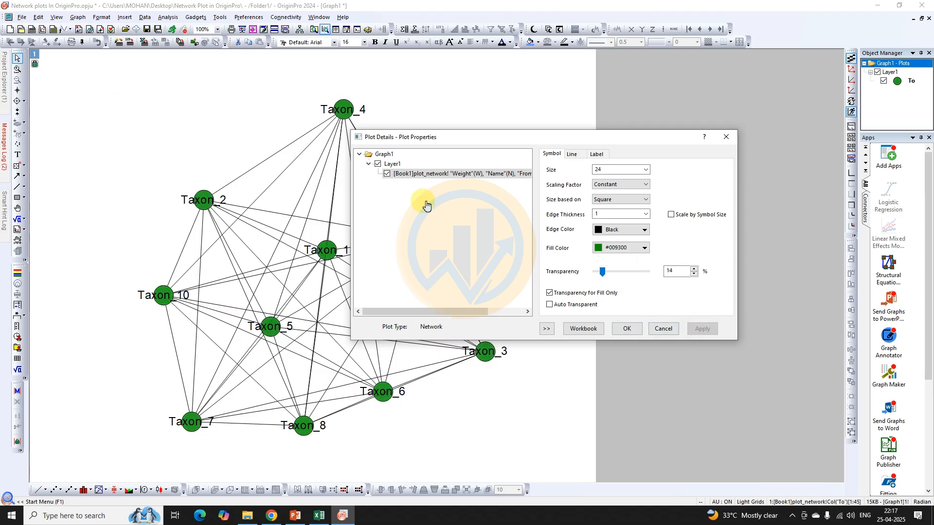
# Set the width of the network's connecting lines to 2 and apply it
pyautogui.click(570, 158)
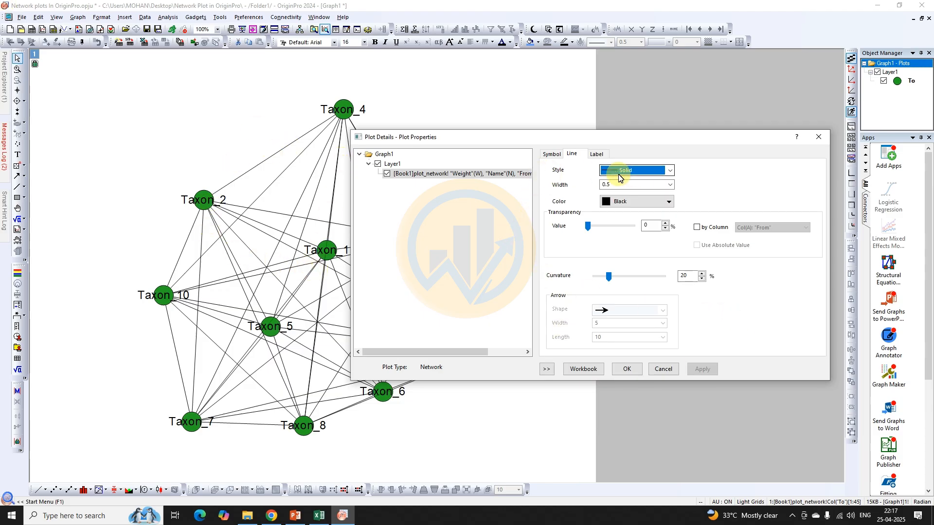
pyautogui.click(670, 185)
pyautogui.click(627, 239)
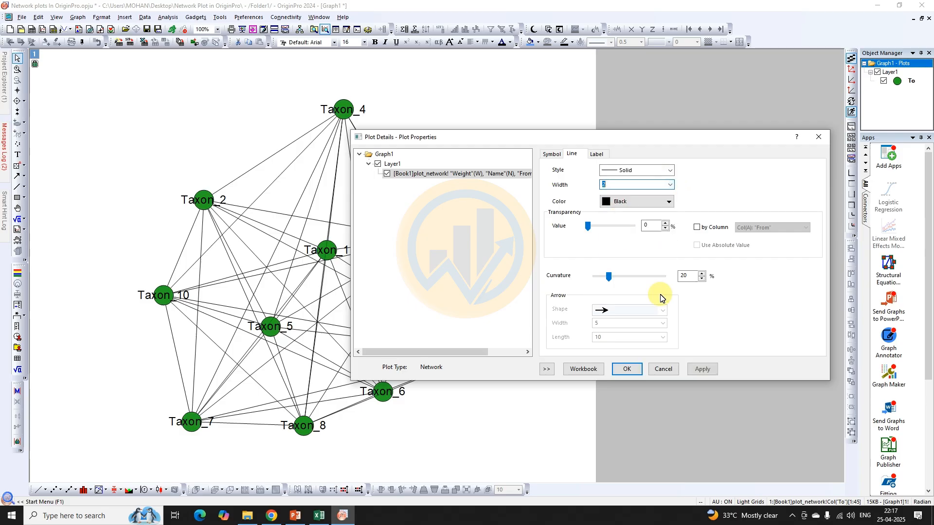
pyautogui.click(704, 370)
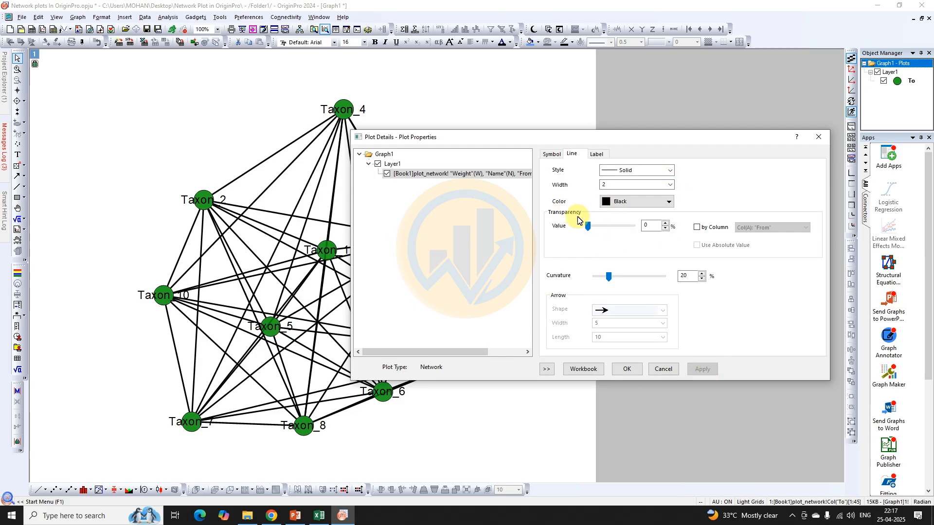
# Color the connecting lines by points using Color Mapping on Col(C): "Weight"
pyautogui.click(652, 205)
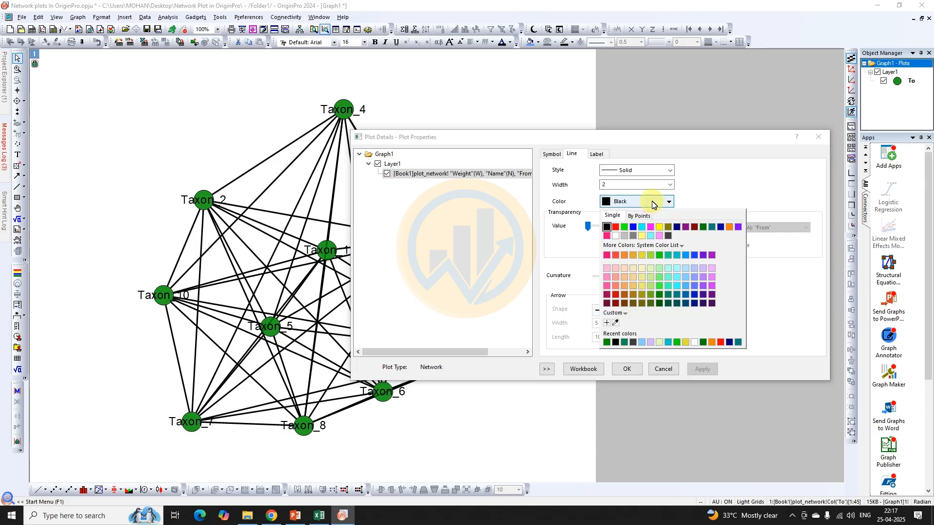
pyautogui.click(637, 217)
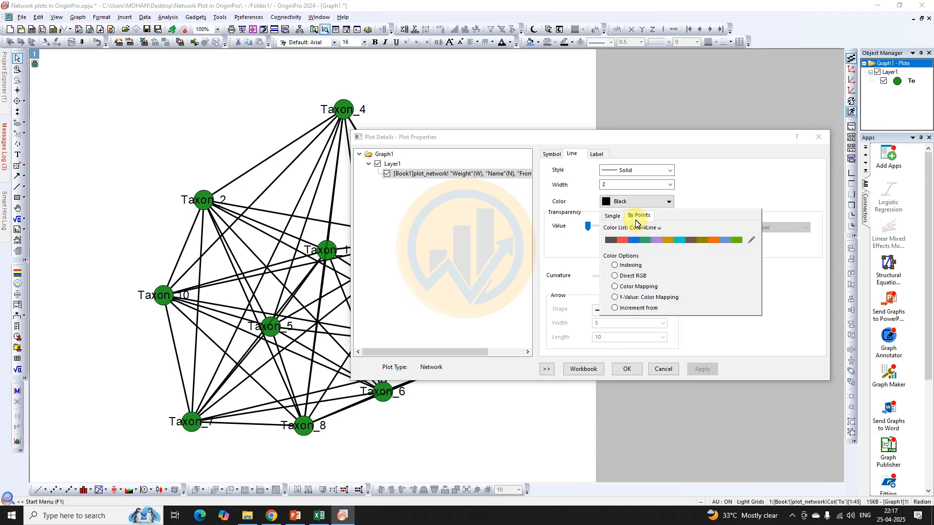
pyautogui.click(652, 290)
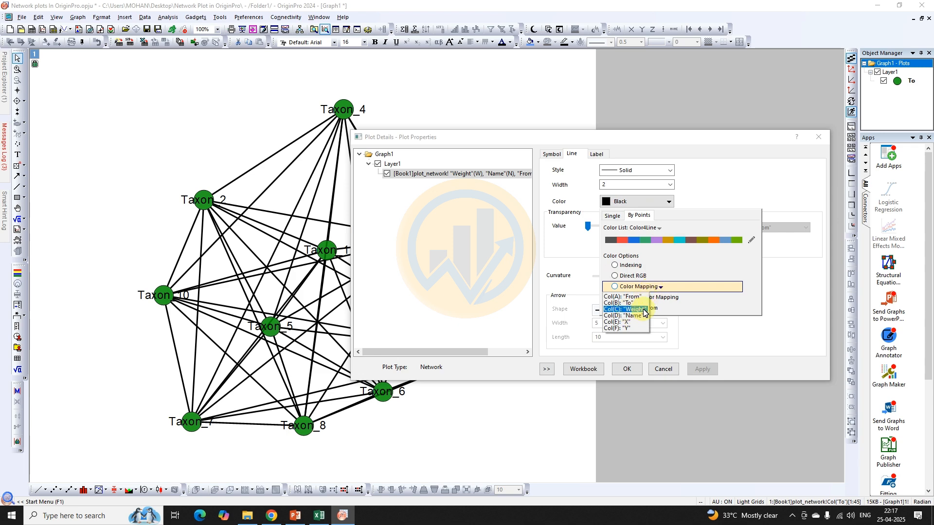
pyautogui.click(644, 310)
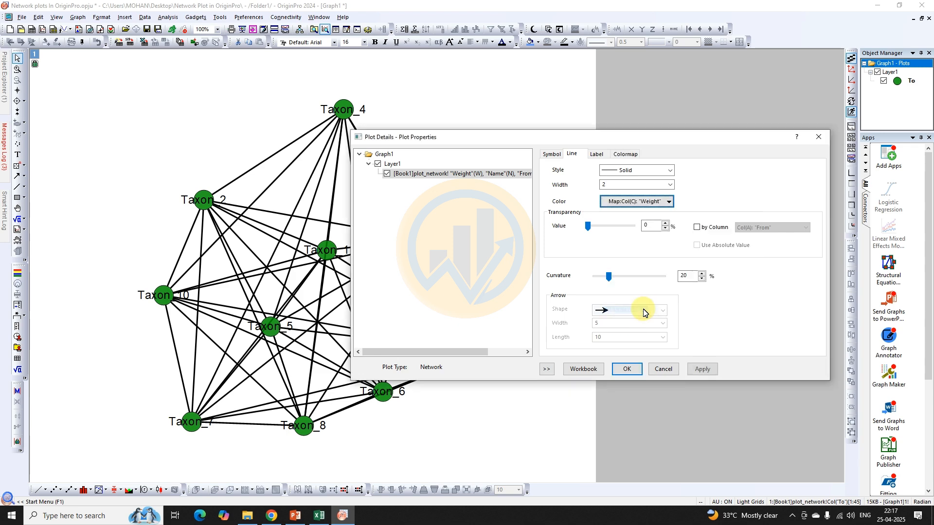
pyautogui.click(702, 370)
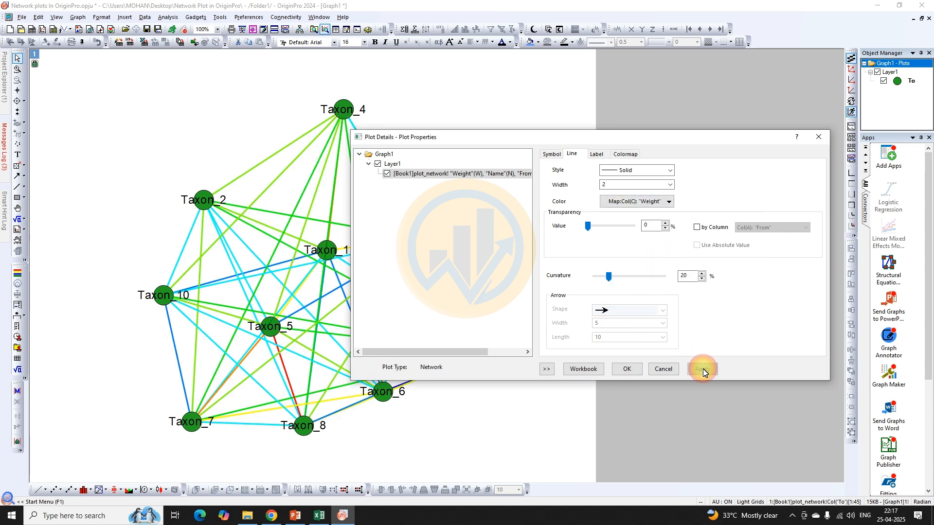
# Load the Maple palette as the fill of the lines' colormap and apply it to the plot
pyautogui.click(631, 155)
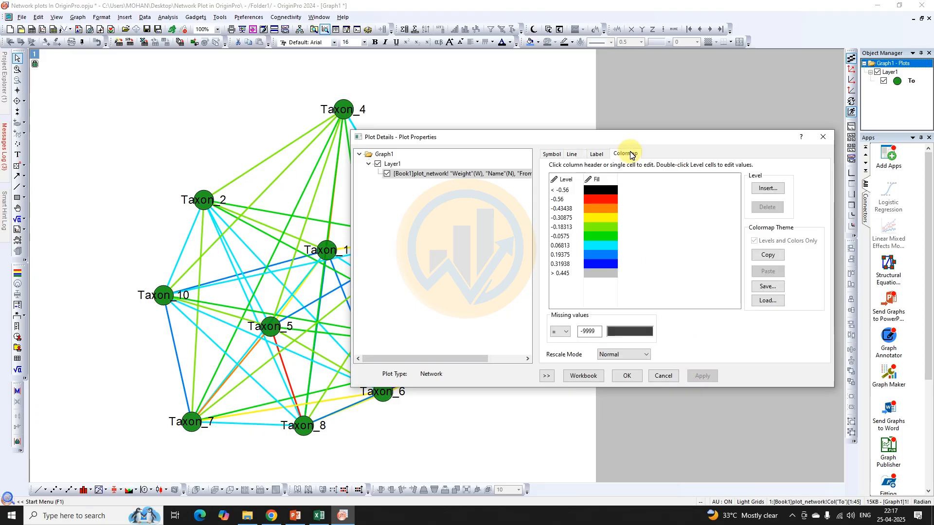
pyautogui.click(603, 181)
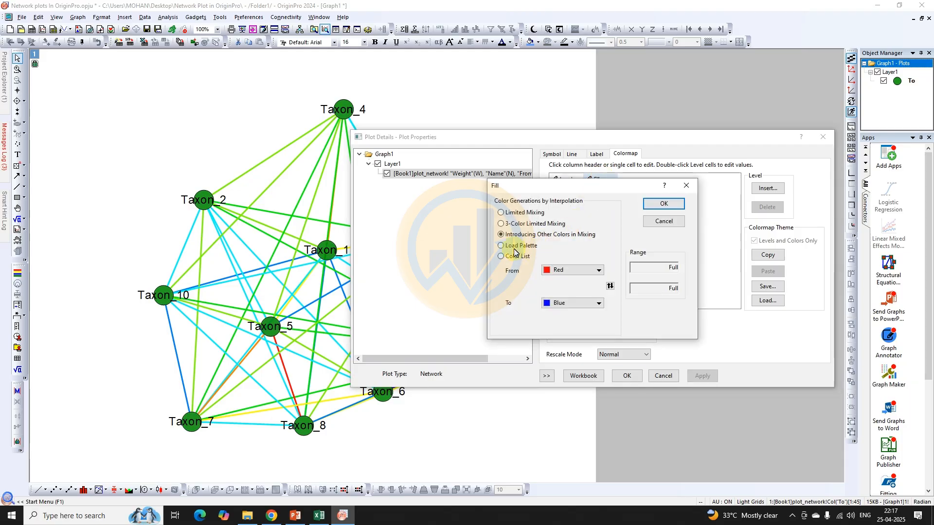
pyautogui.click(510, 247)
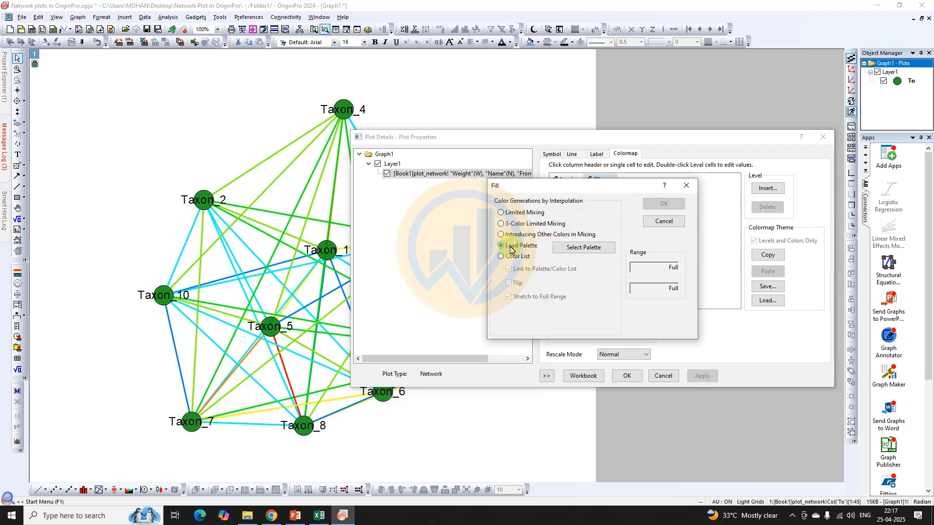
pyautogui.click(584, 249)
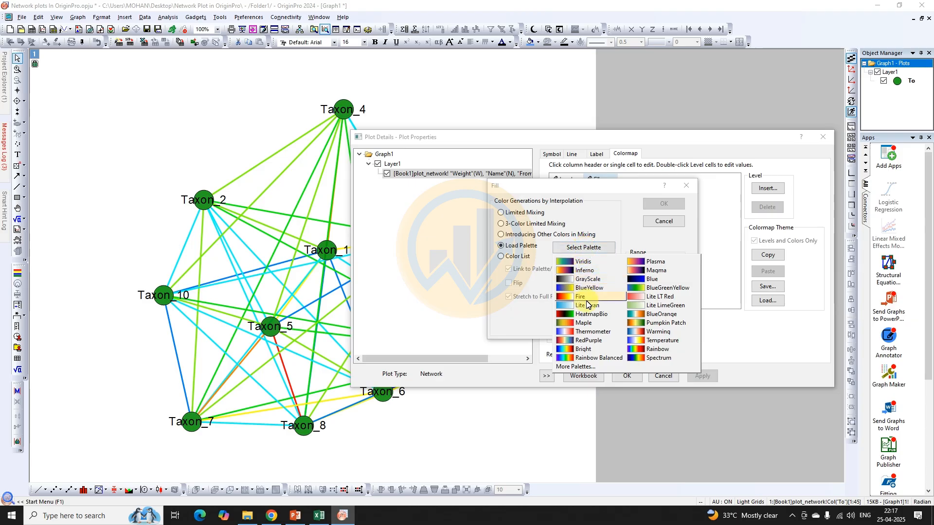
pyautogui.click(590, 325)
pyautogui.click(662, 204)
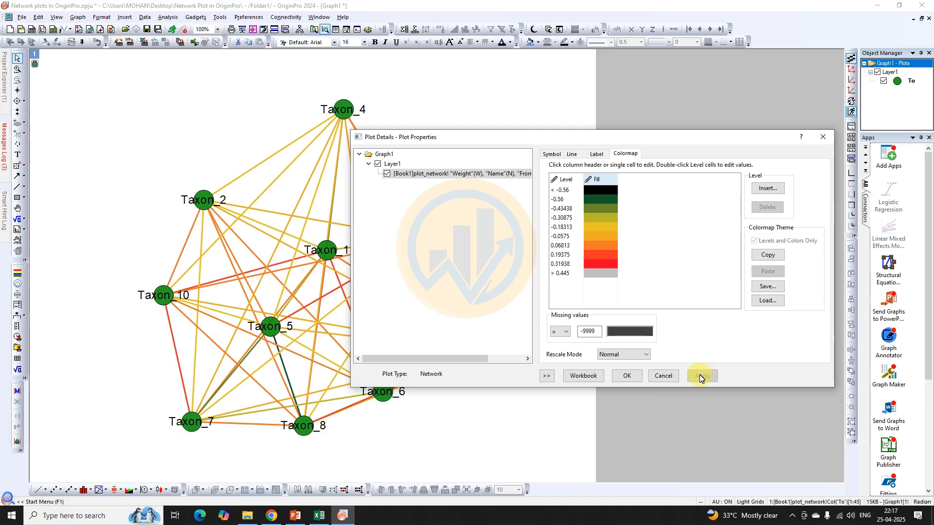
# Set the font of the node labels to Times New Roman
pyautogui.moveTo(459, 138); pyautogui.dragTo(543, 113)
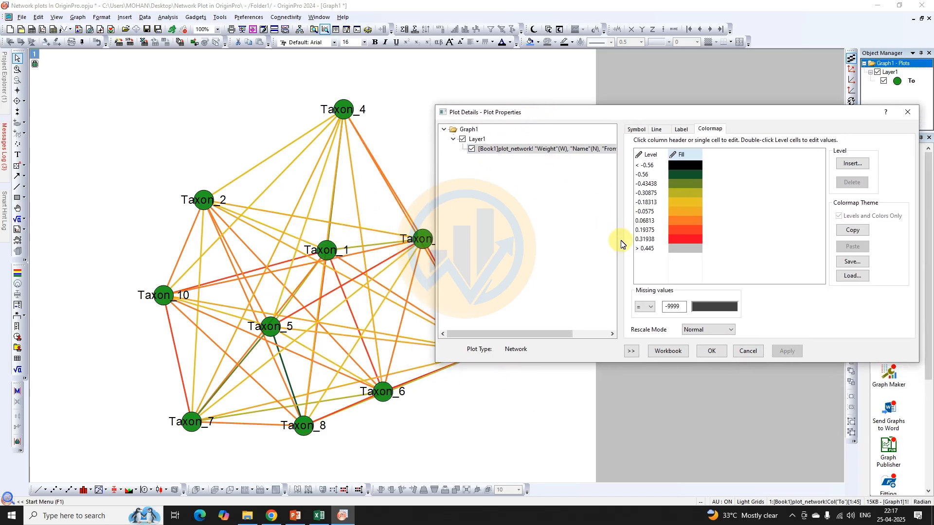
pyautogui.click(682, 130)
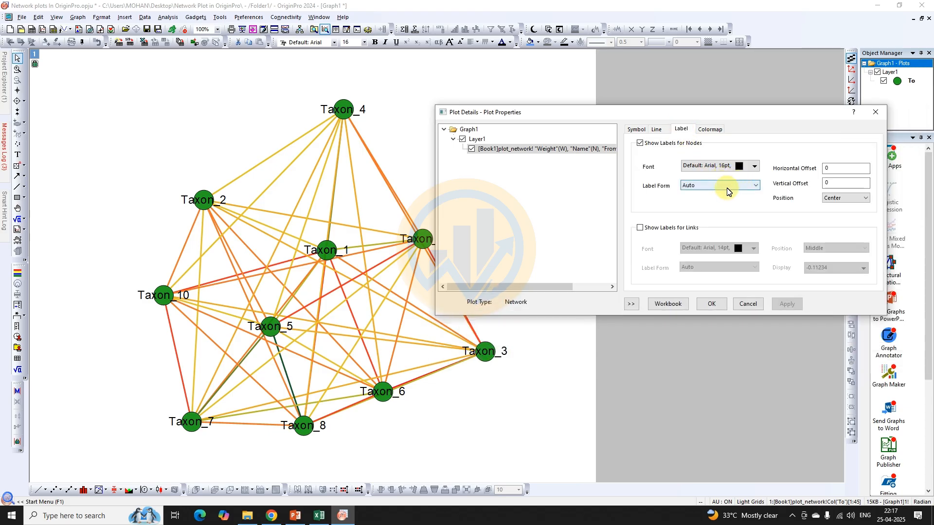
pyautogui.click(754, 167)
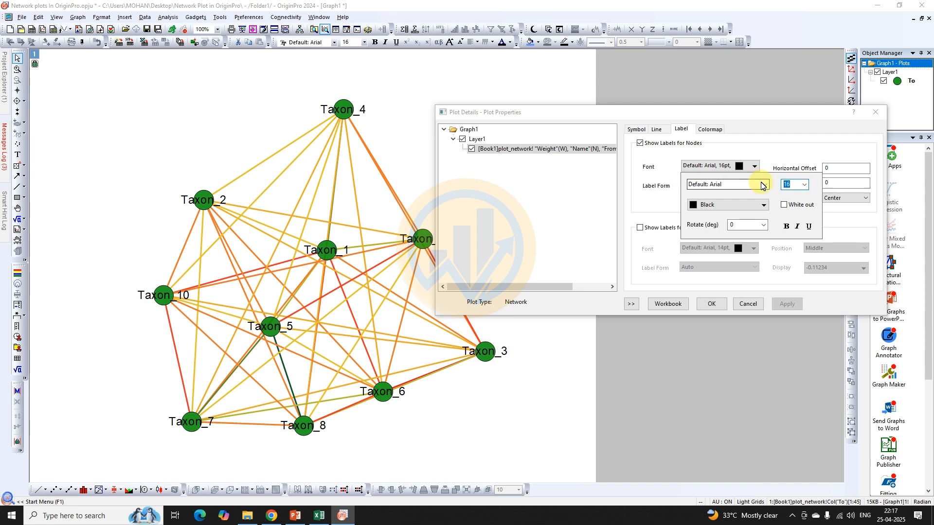
pyautogui.click(765, 185)
pyautogui.write('Times New Roman')
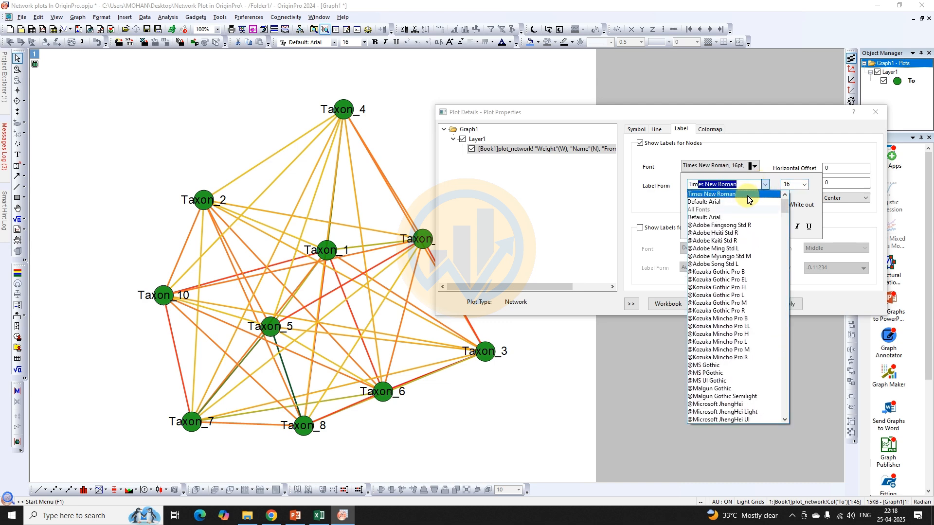
pyautogui.click(765, 184)
# Make the node labels bold at size 14, then apply and accept the plot properties
pyautogui.click(804, 185)
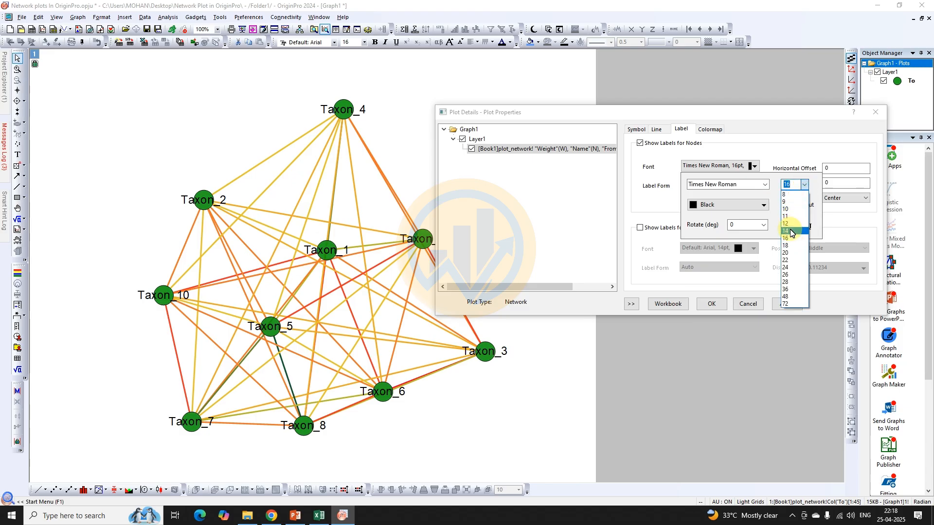
pyautogui.click(786, 230)
pyautogui.click(786, 226)
pyautogui.click(785, 305)
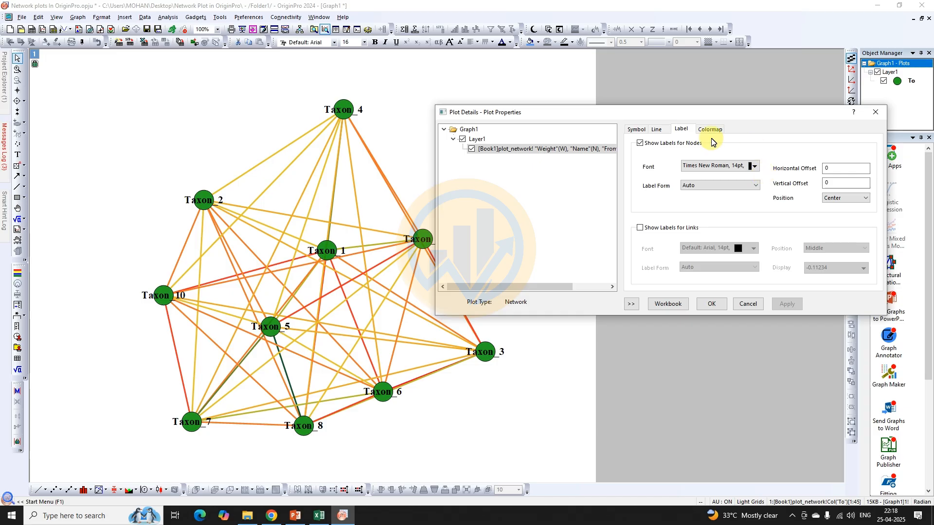
pyautogui.click(712, 305)
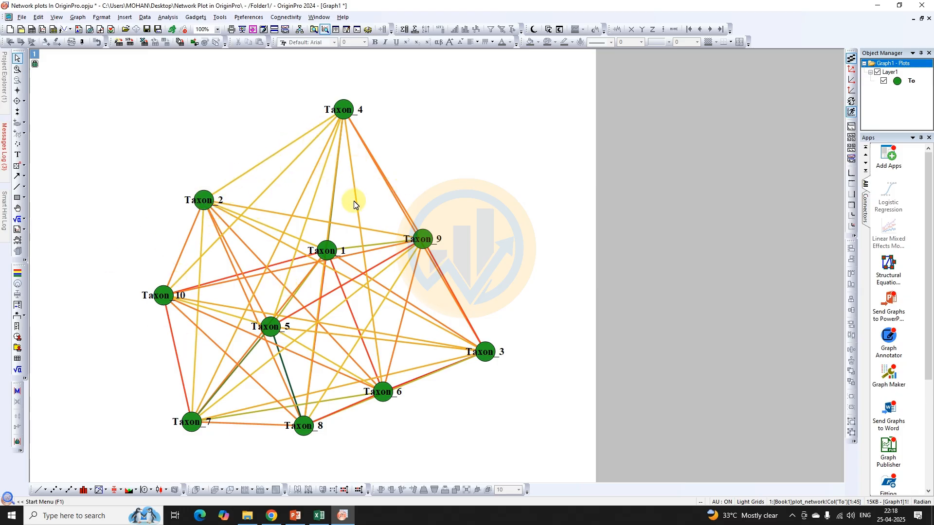
# Add a color scale to the network graph and hide its head and tail levels
pyautogui.click(17, 277)
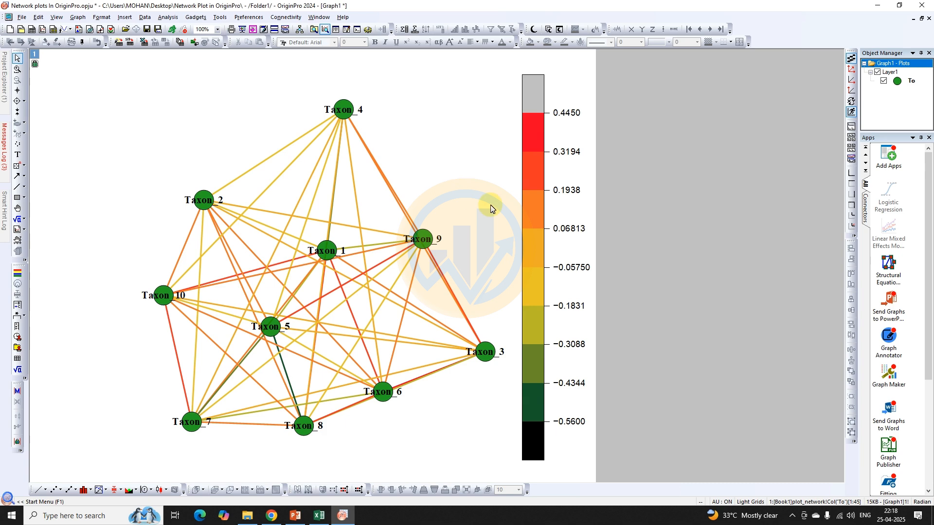
pyautogui.doubleClick(544, 116)
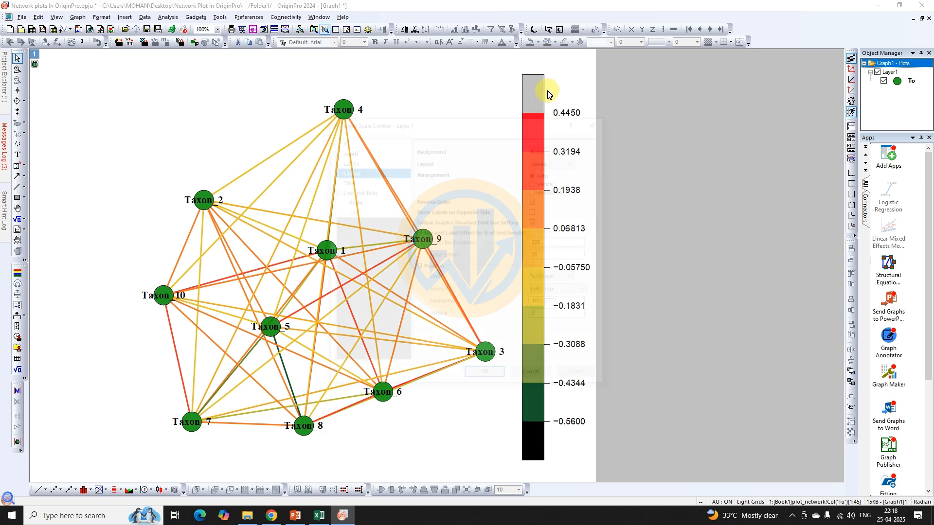
pyautogui.click(598, 121)
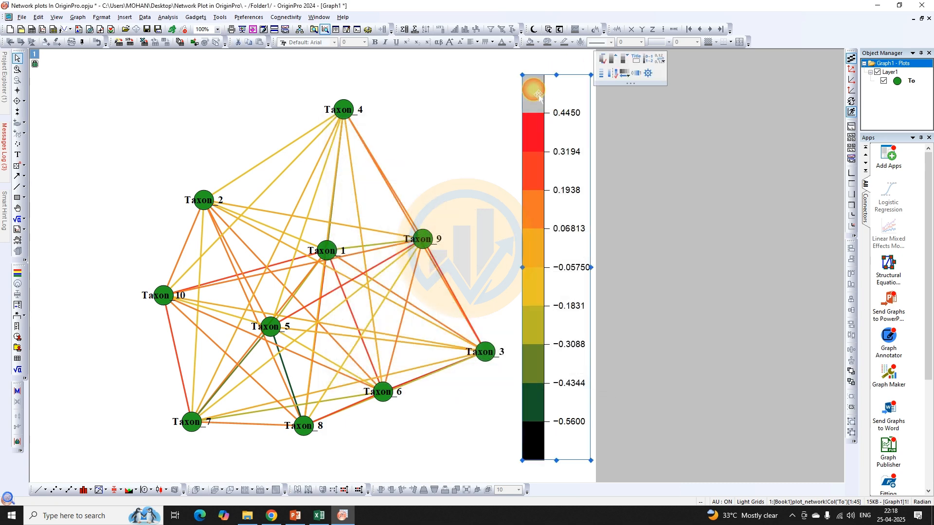
pyautogui.click(602, 58)
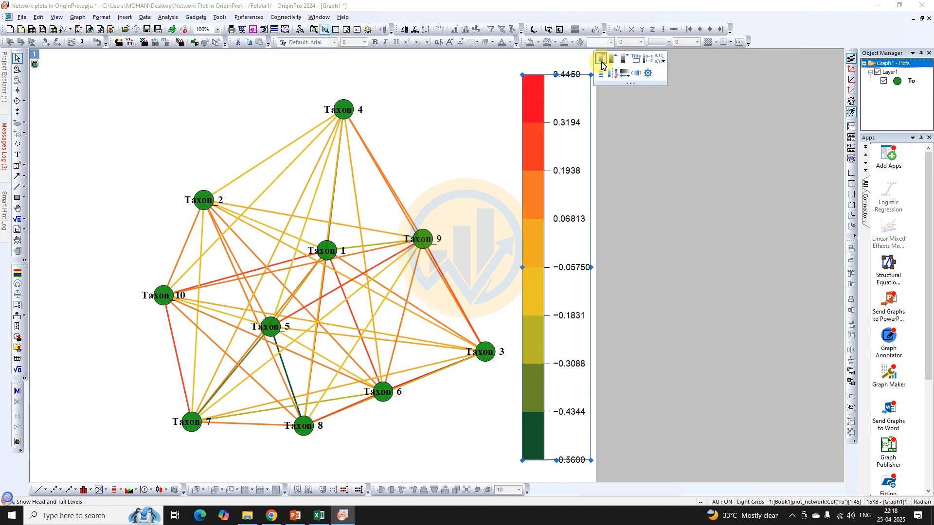
# Set the color scale labels to 2 decimal places and shrink the scale to less than half its height beside the network
pyautogui.click(660, 62)
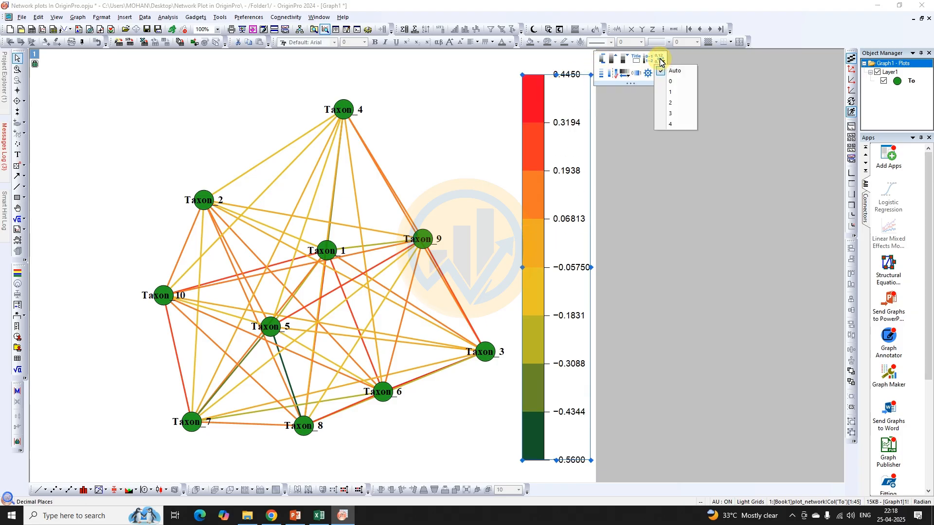
pyautogui.click(672, 101)
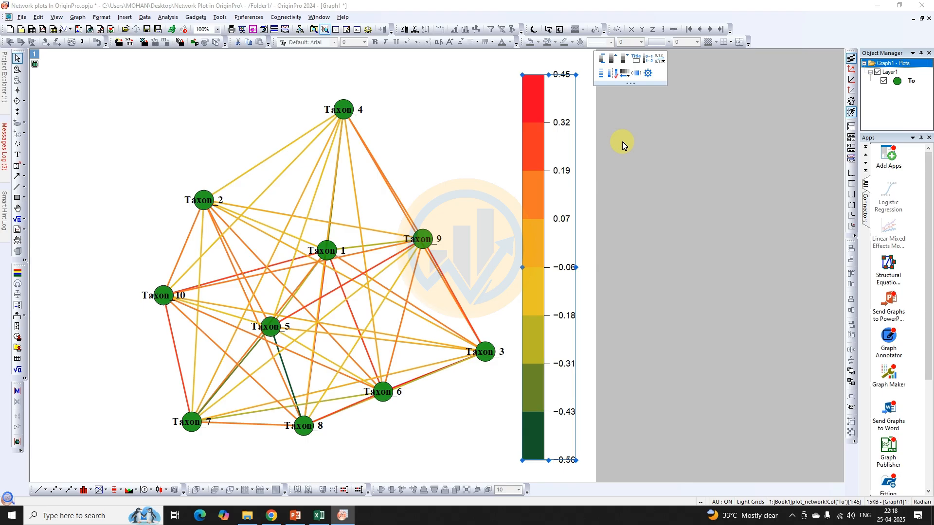
pyautogui.click(578, 75)
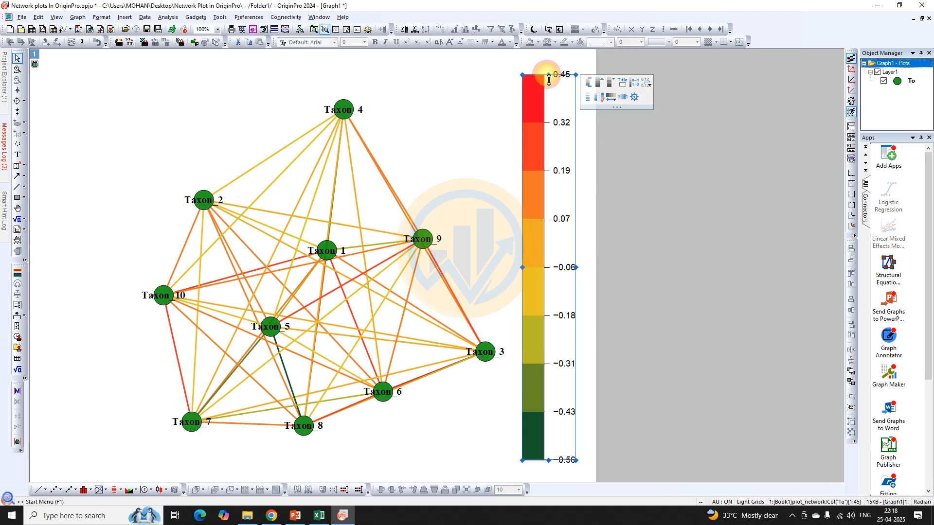
pyautogui.moveTo(549, 79); pyautogui.dragTo(539, 165)
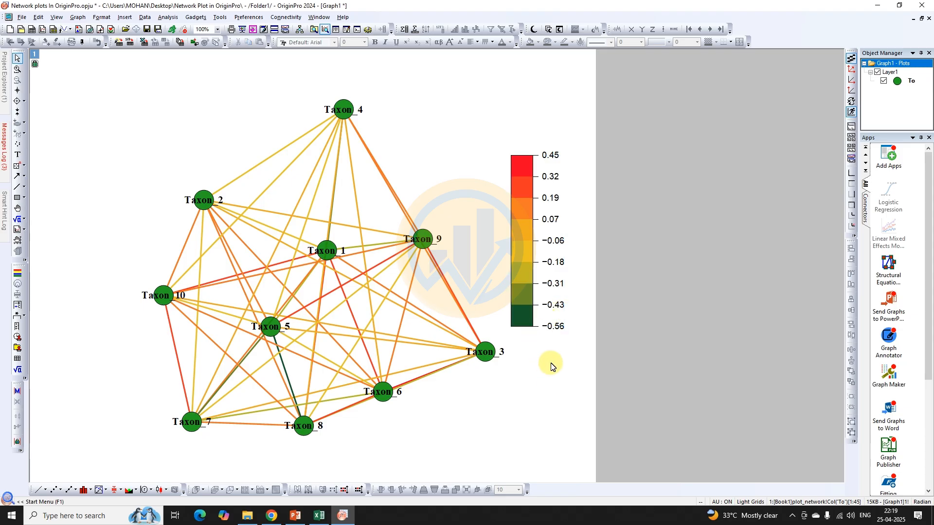
# Change the color scale's label font to Times New Roman, apply it and close the scale settings
pyautogui.click(555, 196)
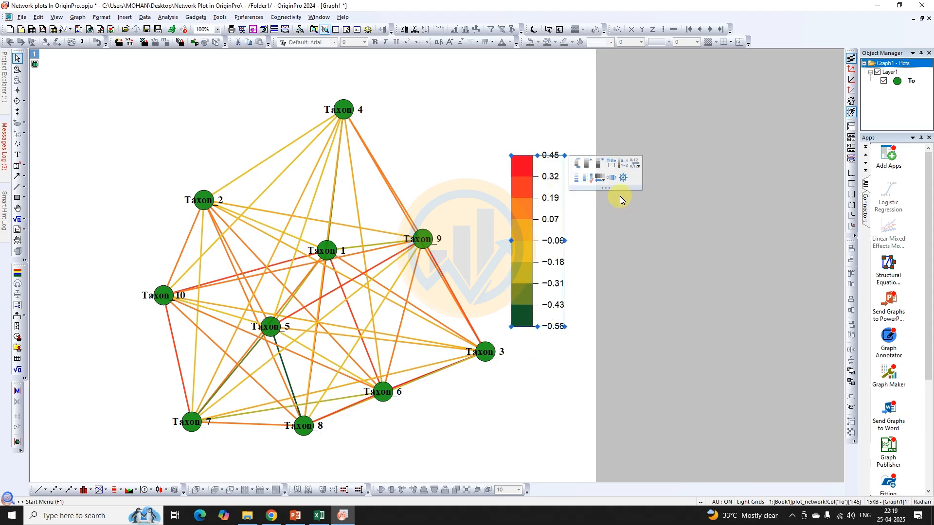
pyautogui.doubleClick(554, 166)
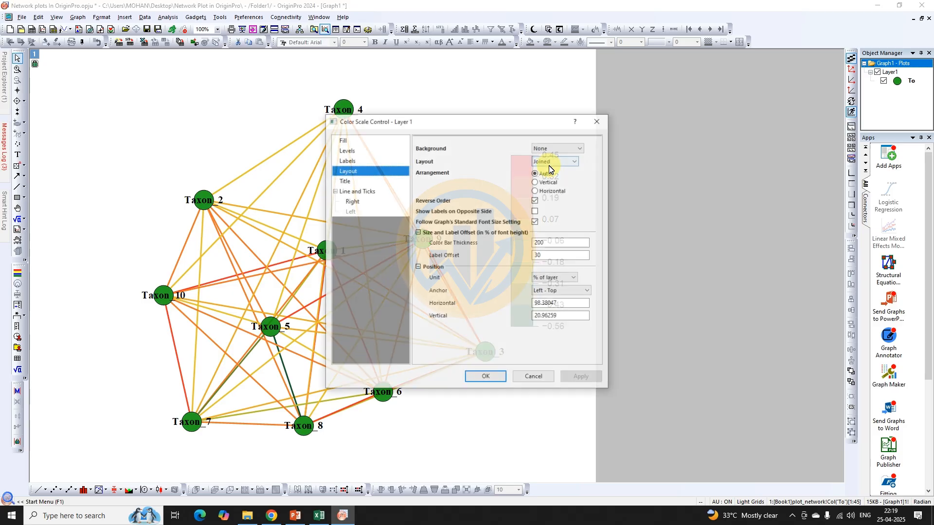
pyautogui.click(352, 162)
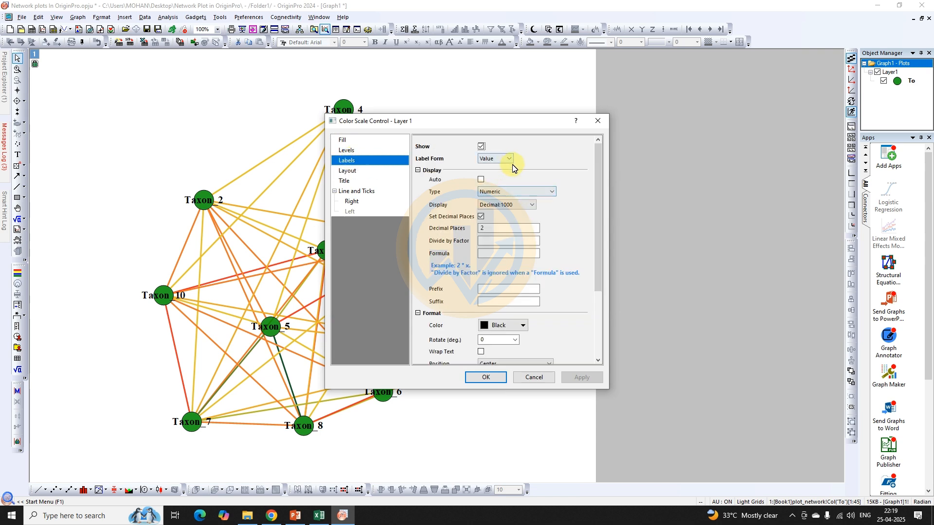
pyautogui.scroll(-3, 542, 277)
pyautogui.scroll(-3, 543, 284)
pyautogui.click(572, 315)
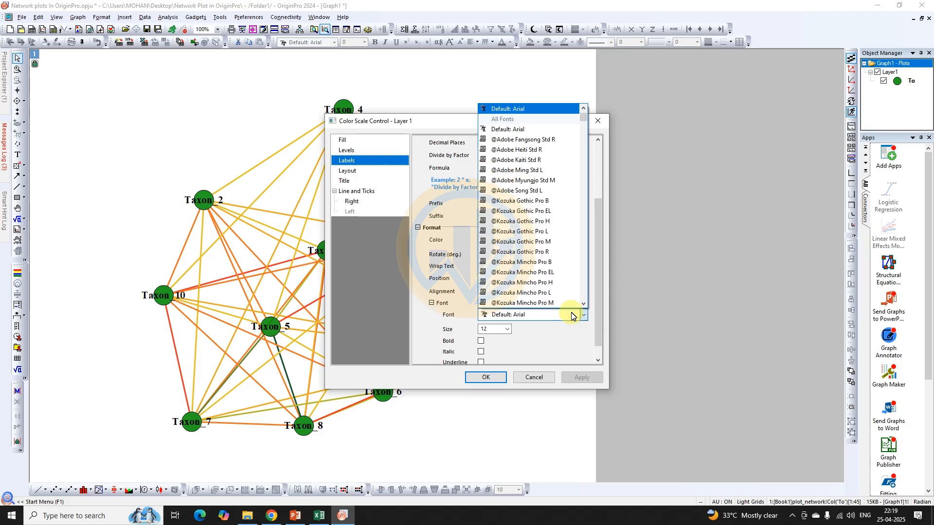
pyautogui.scroll(1, 520, 209)
pyautogui.click(514, 118)
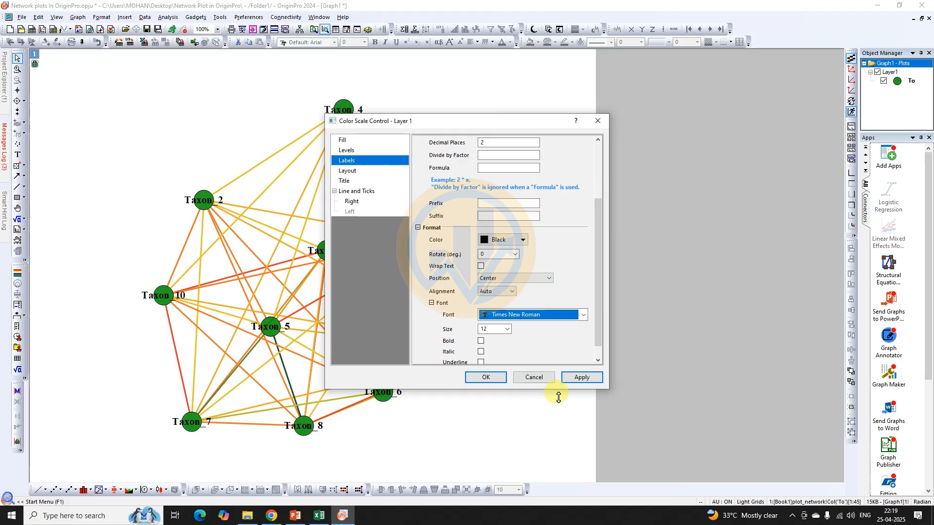
pyautogui.click(580, 377)
pyautogui.moveTo(459, 124); pyautogui.dragTo(701, 85)
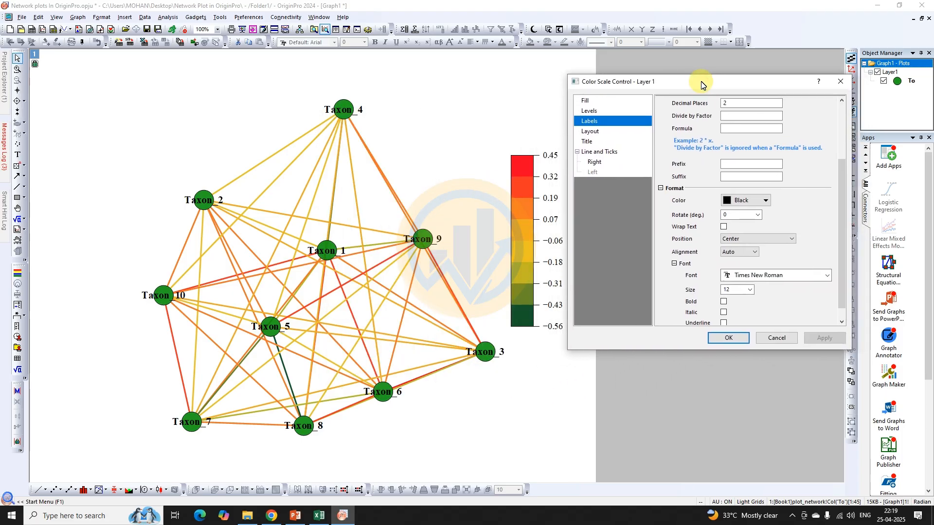
pyautogui.click(729, 338)
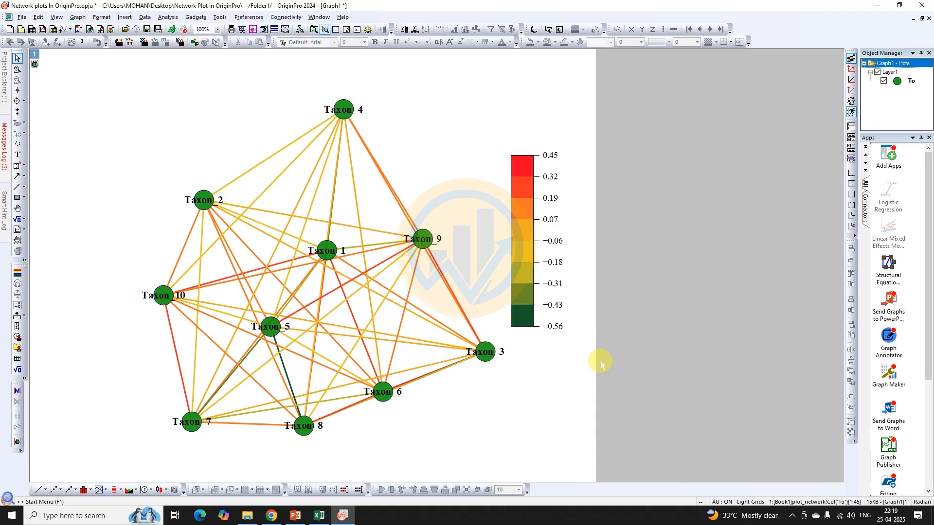